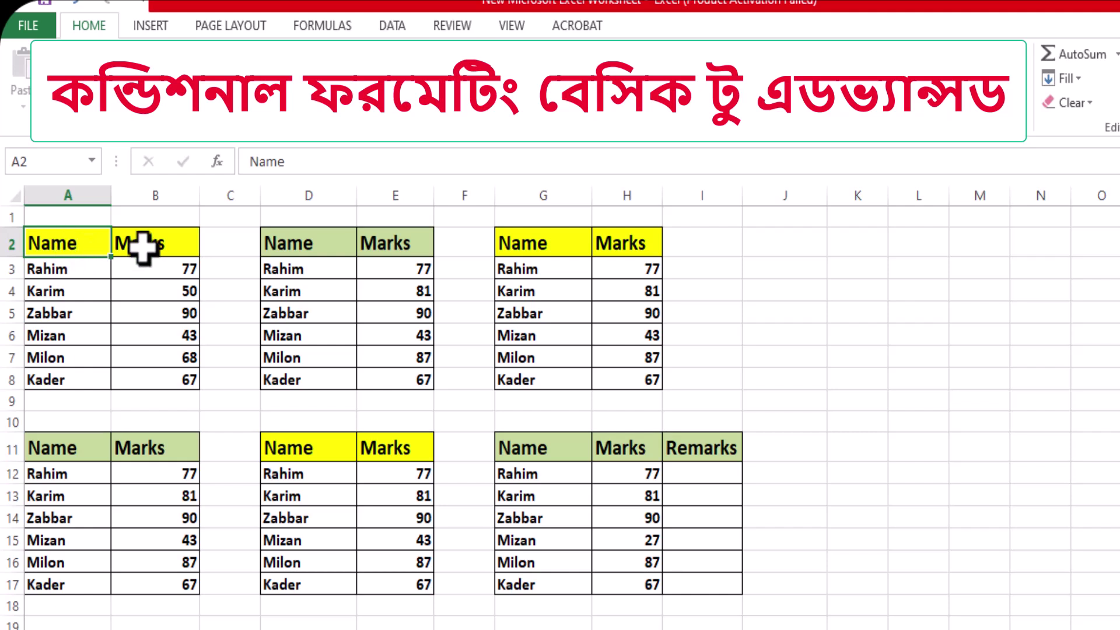
drag(175, 243, 170, 379)
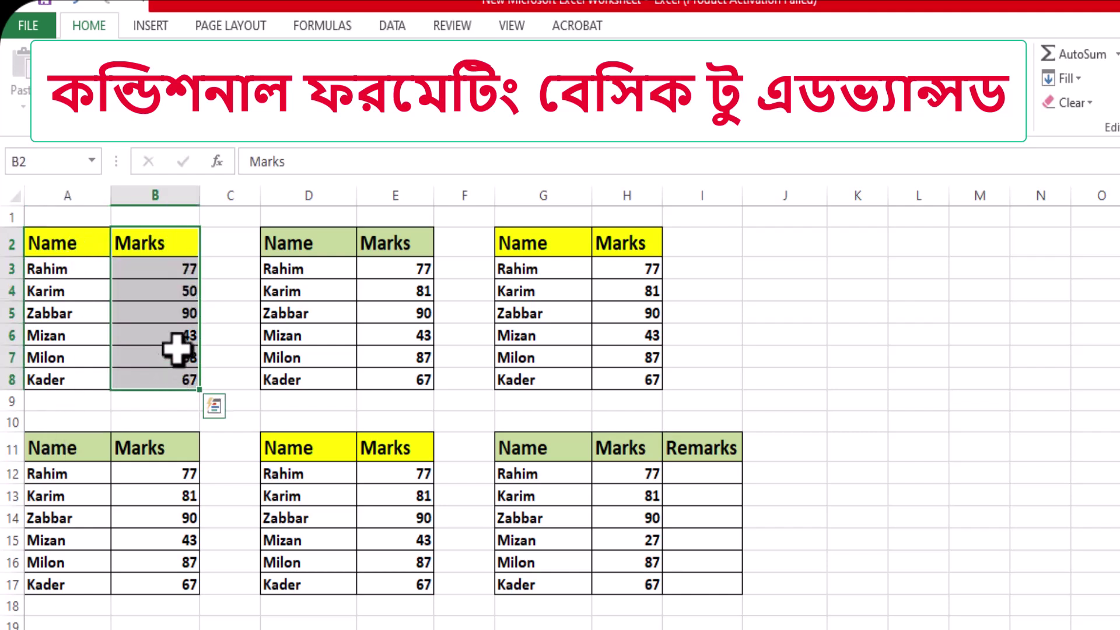
click(214, 289)
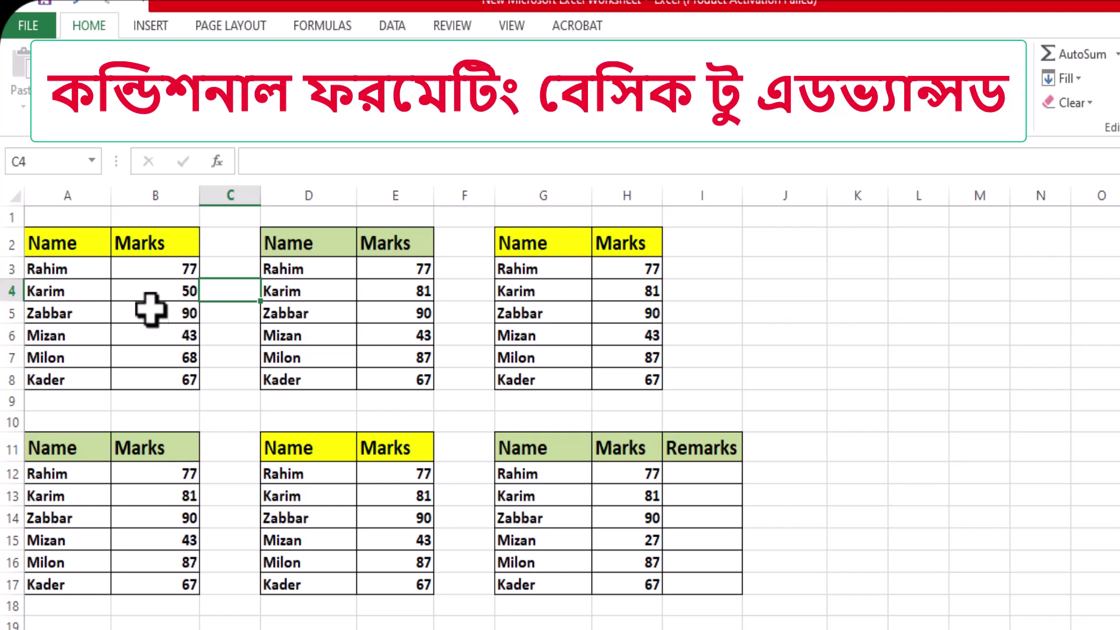
click(148, 272)
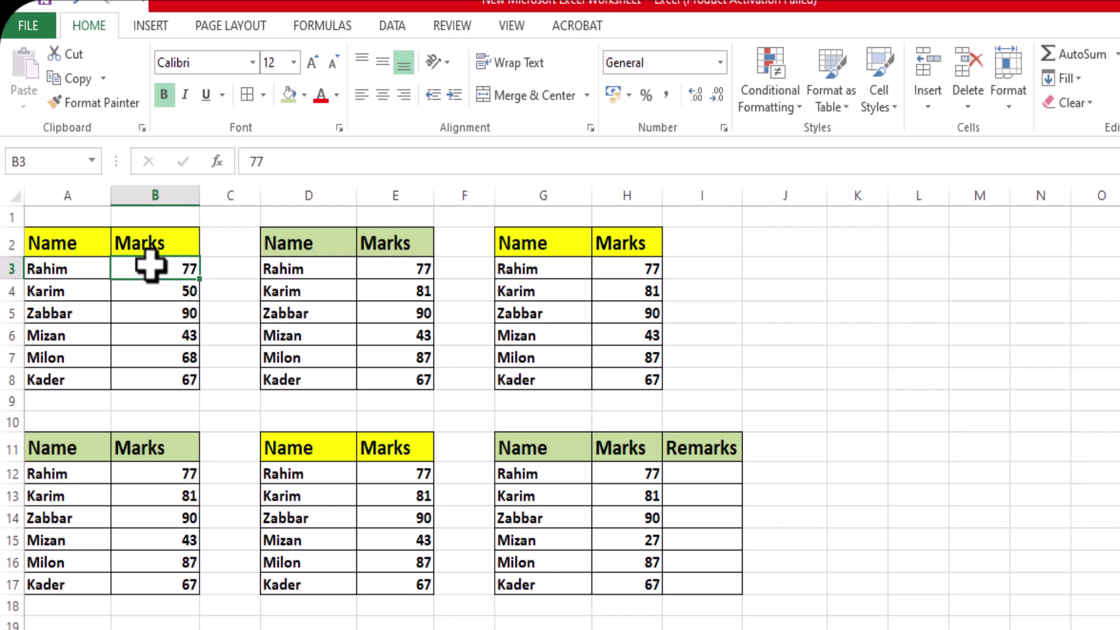
- Highlight the marks in B3:B8 that are greater than 60 with Yellow Fill with Dark Yellow Text
drag(150, 268, 151, 383)
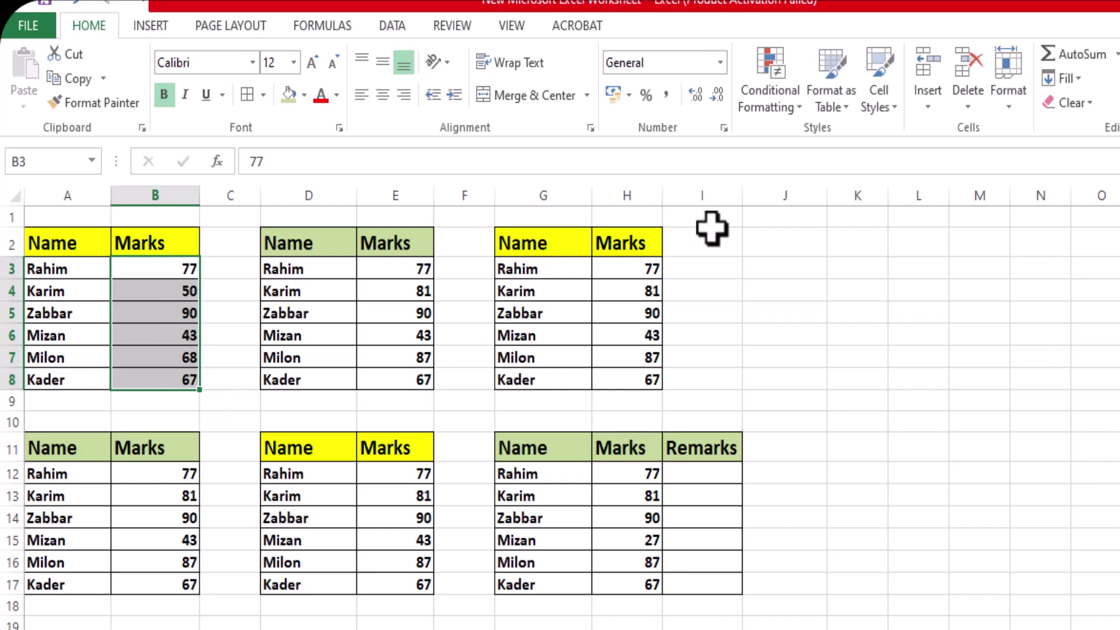
click(776, 97)
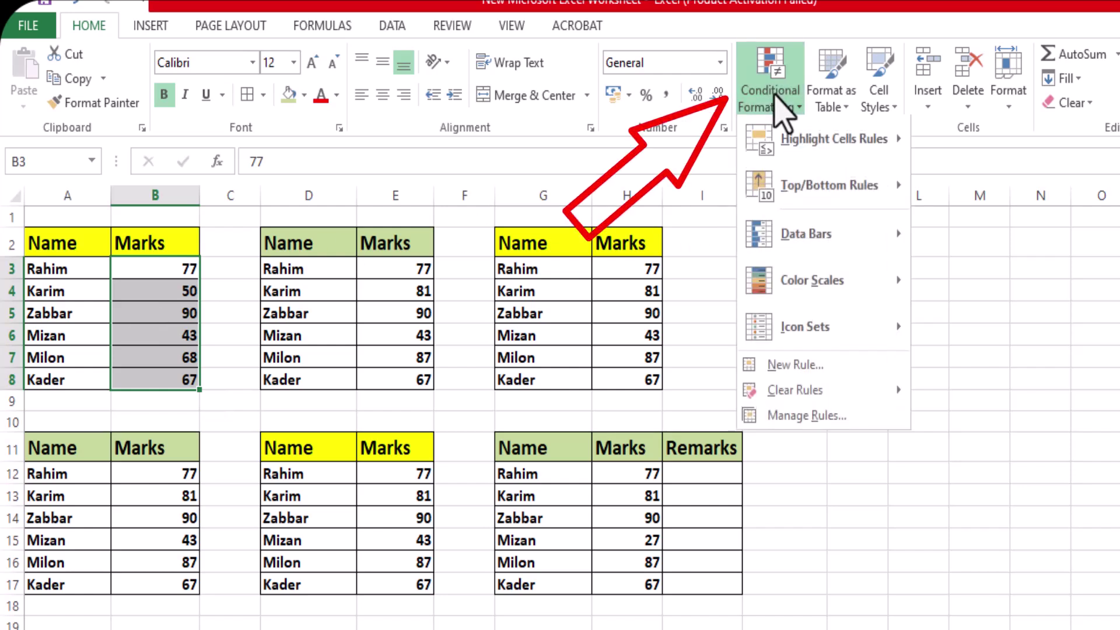
mouse_move(802, 152)
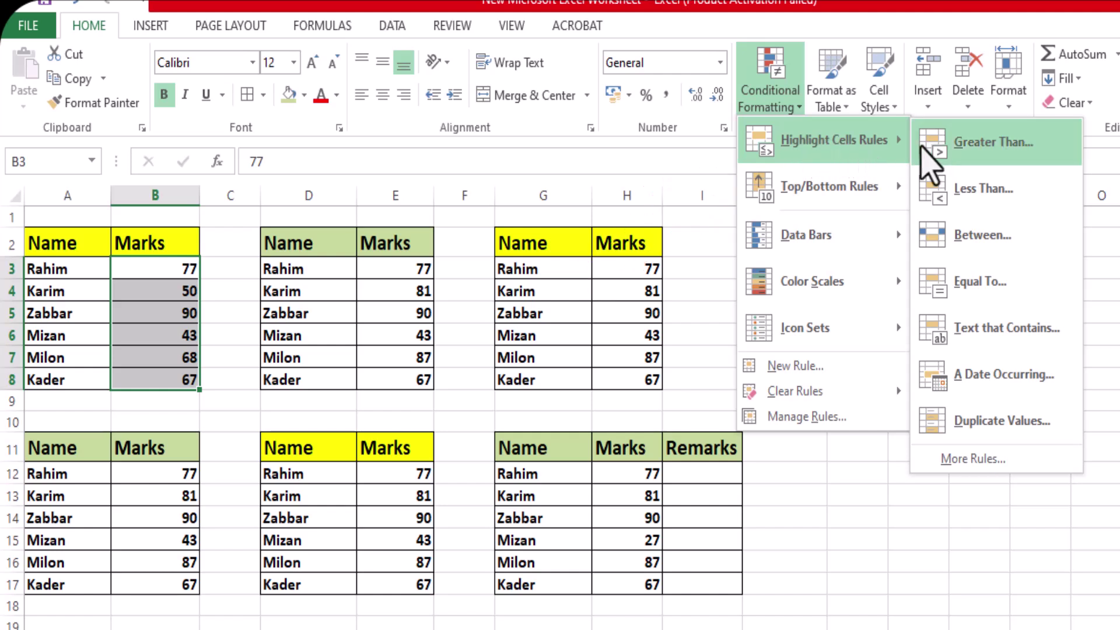
click(977, 153)
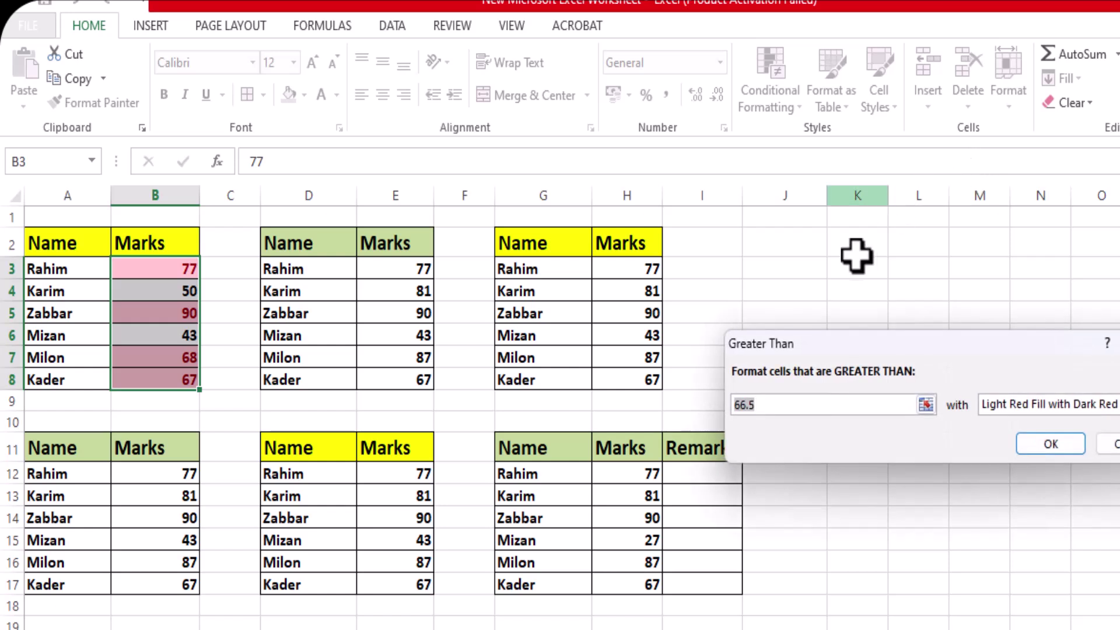
drag(851, 349, 472, 219)
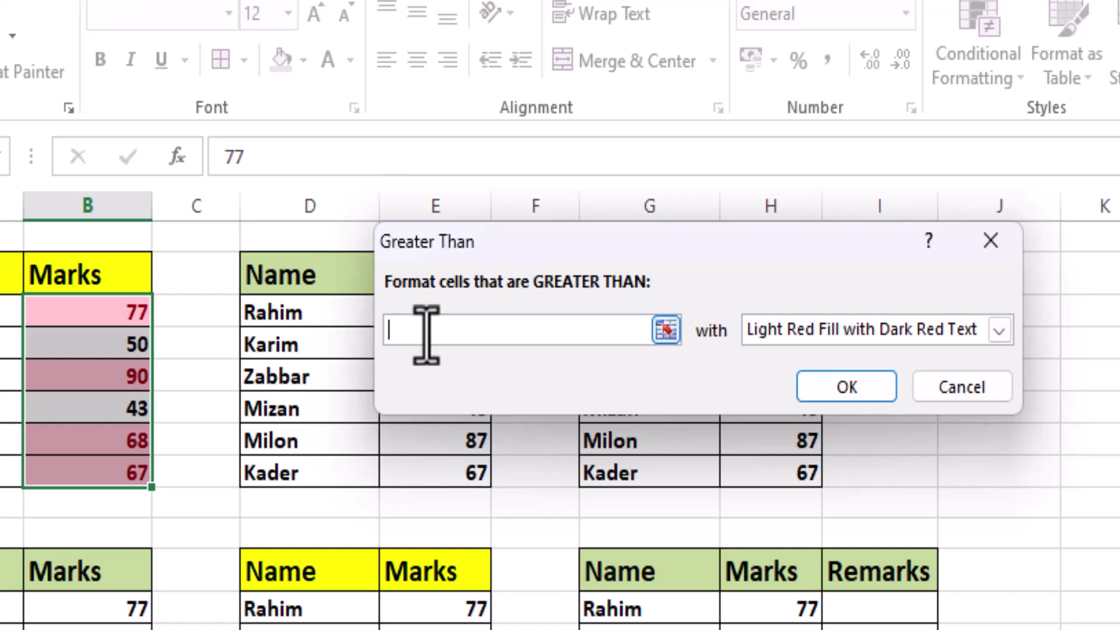
text(60)
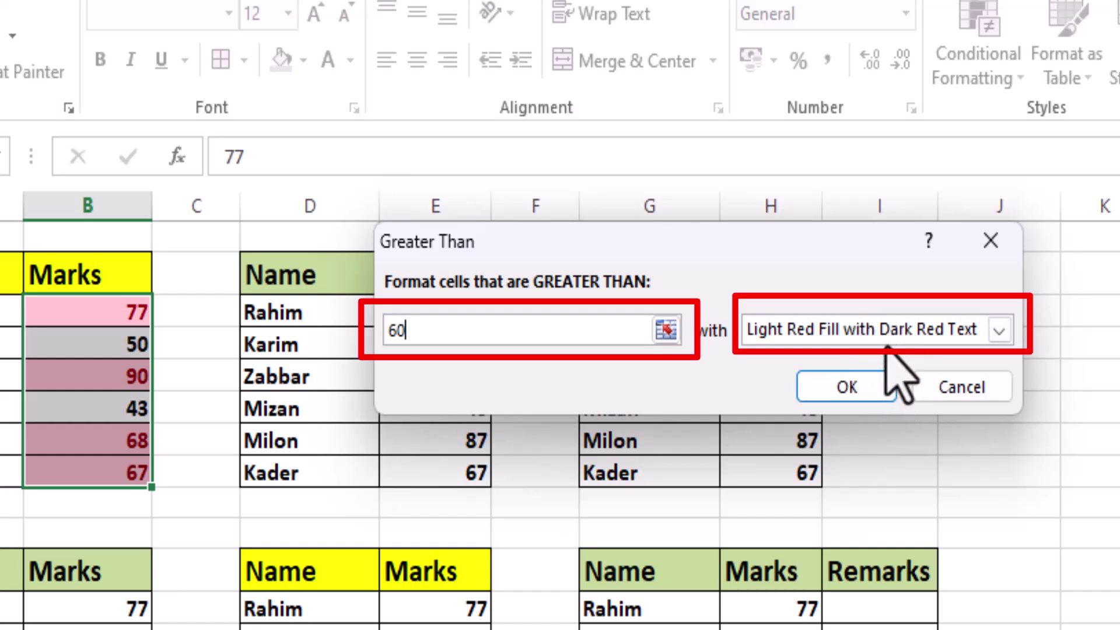
click(998, 335)
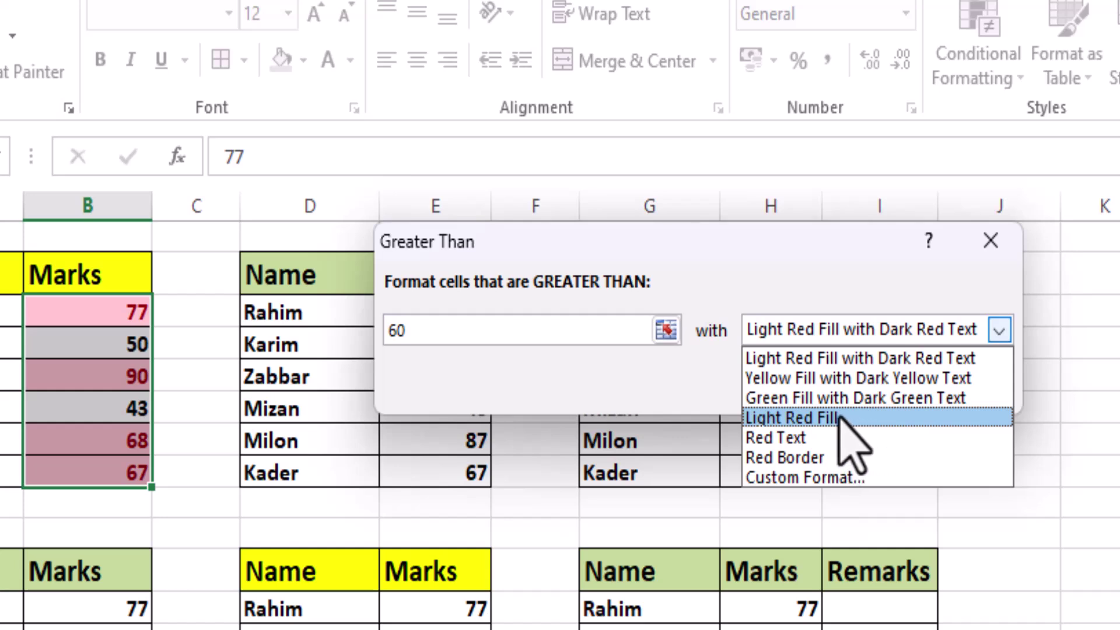
click(808, 379)
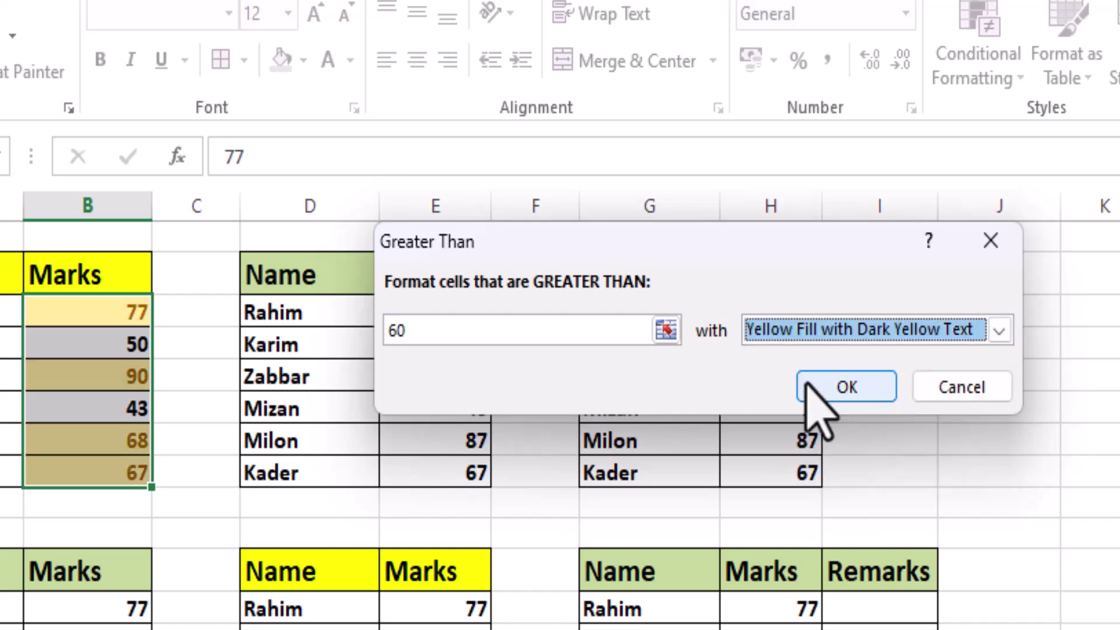
click(845, 388)
click(1072, 470)
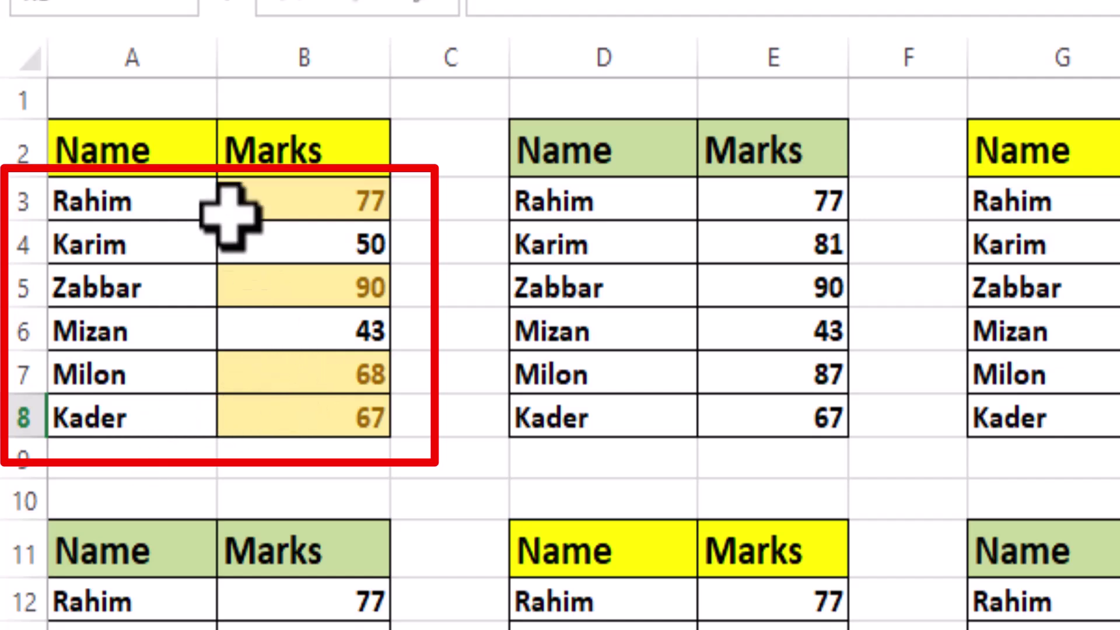
- Set the mark in B4 to 70 and the mark in B5 to 33 to test the greater-than rule
click(284, 243)
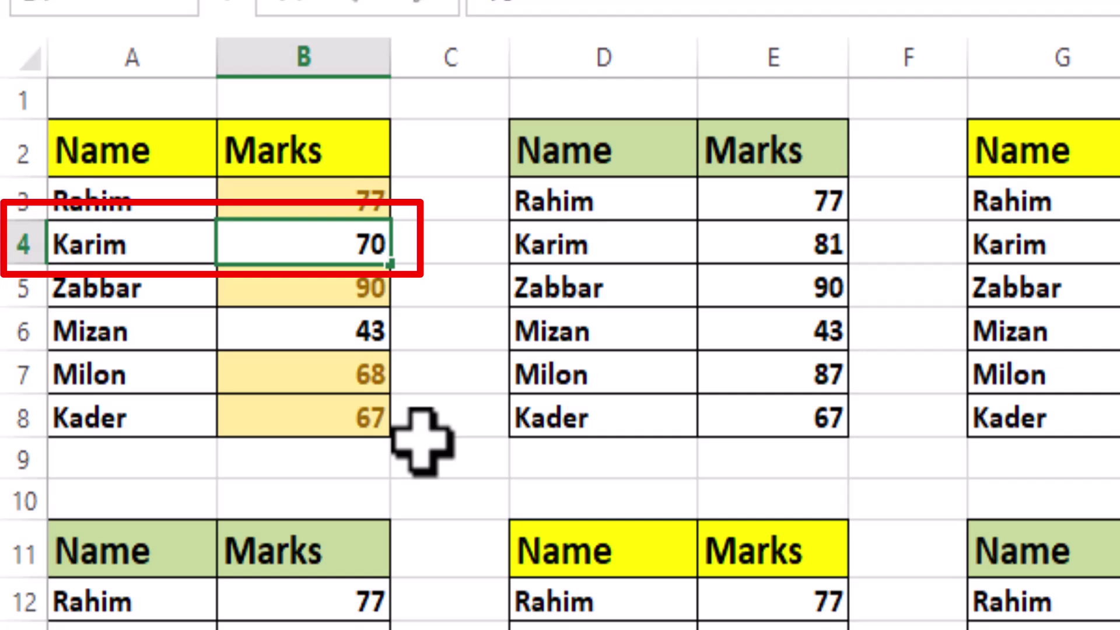
key(Return)
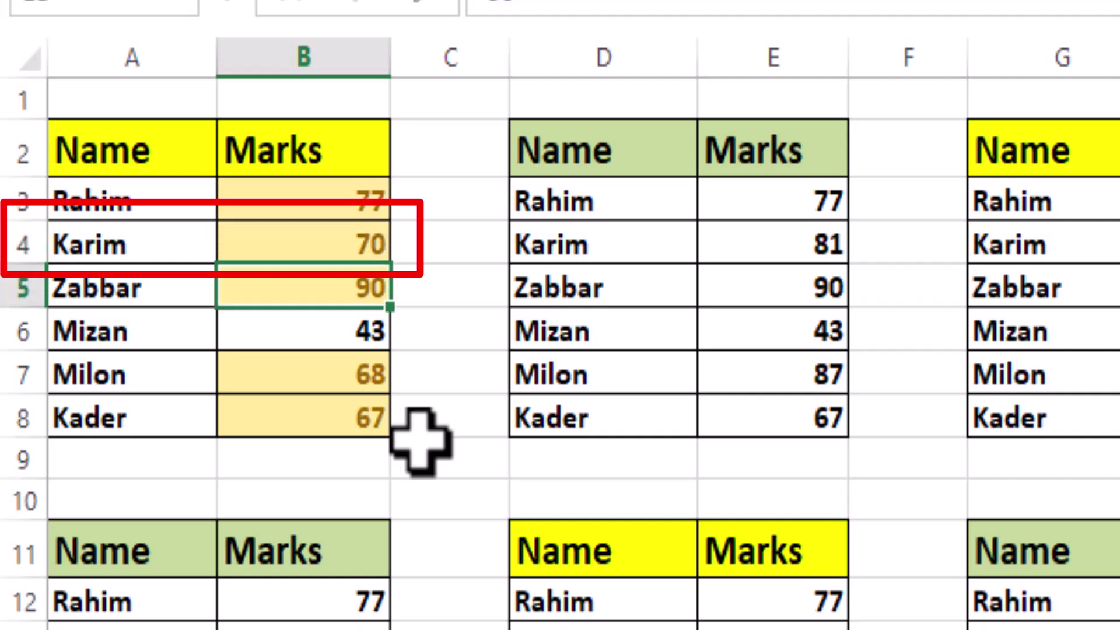
drag(421, 441, 422, 496)
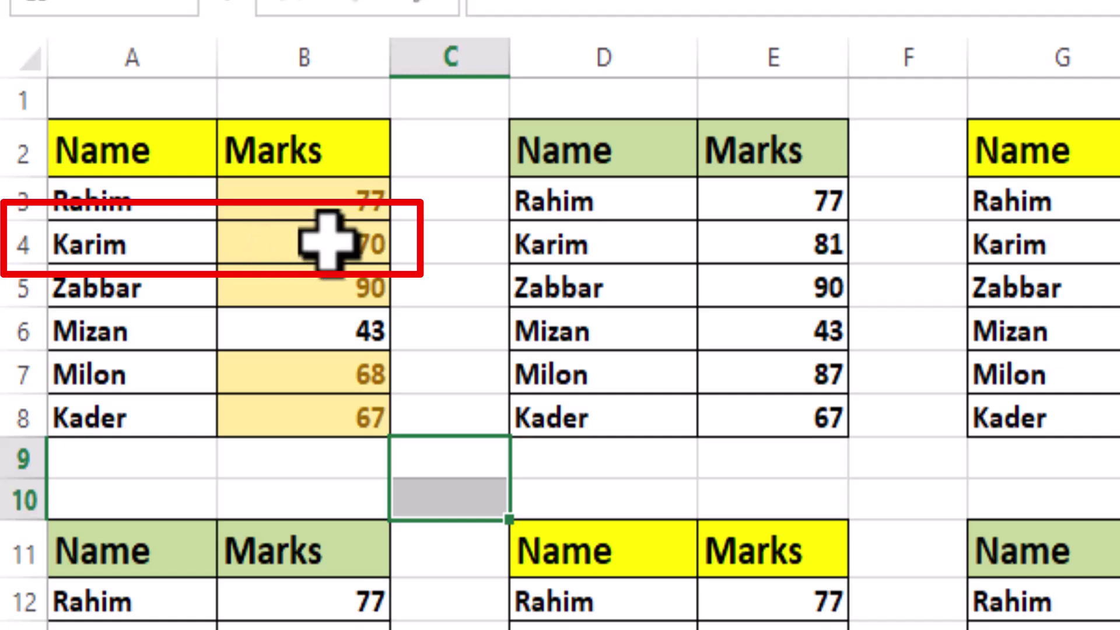
click(296, 287)
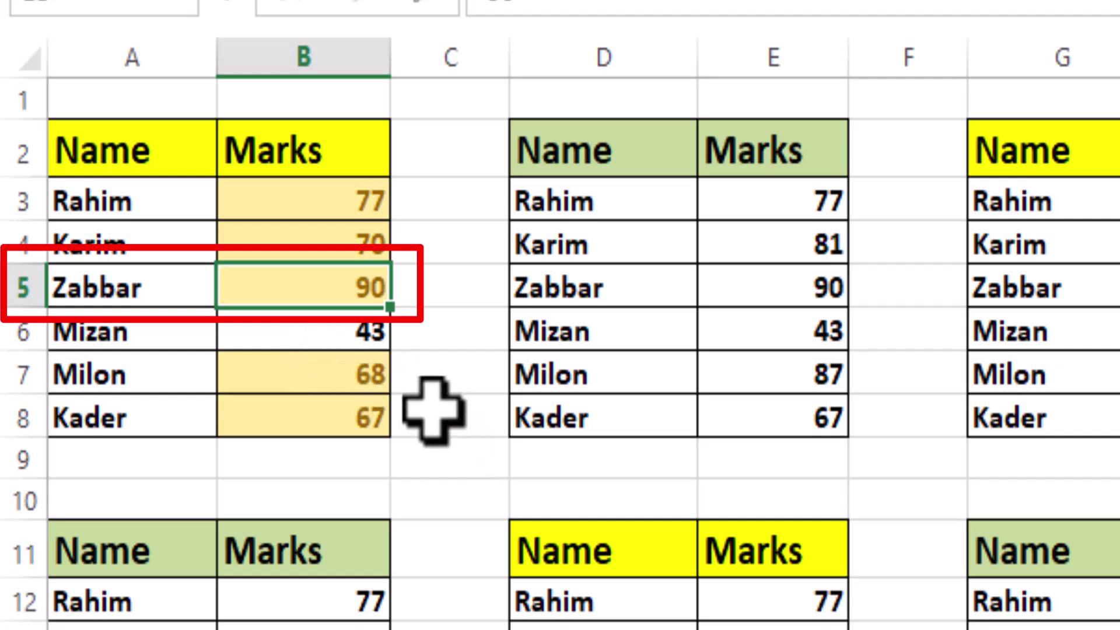
text(3)
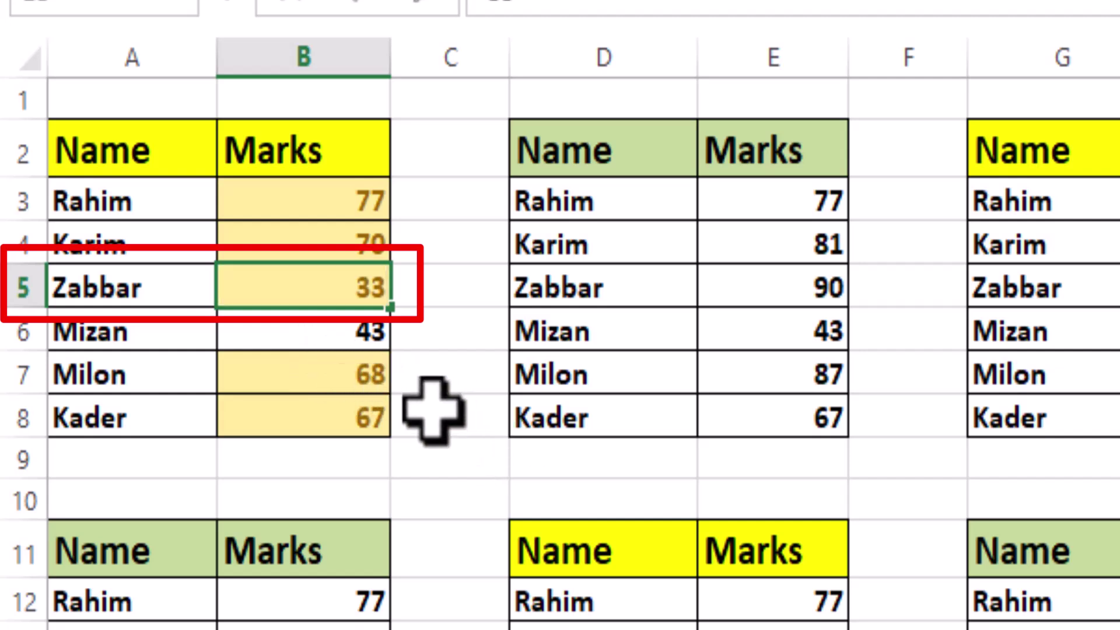
text(3)
key(Return)
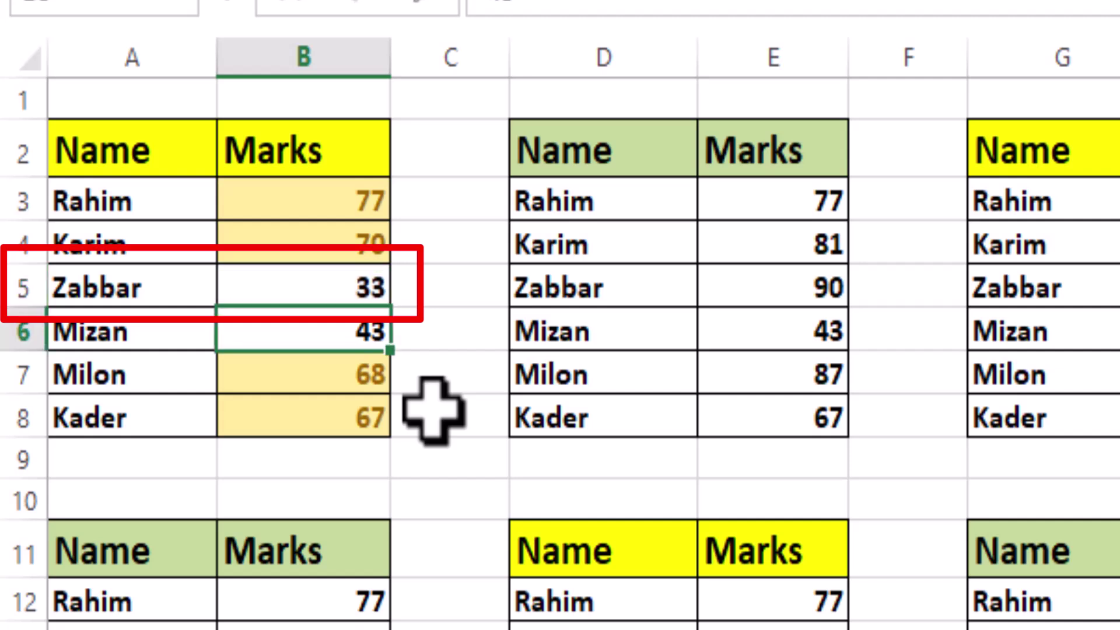
click(398, 435)
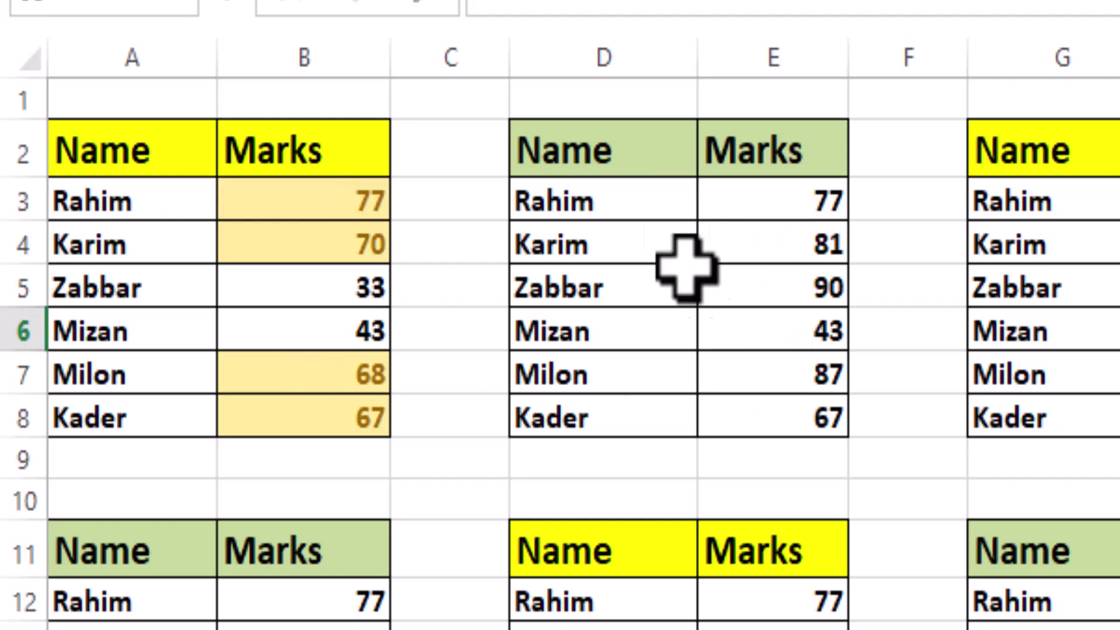
- Highlight the marks in E3:E8 that are less than 70 with Green Fill with Dark Green Text
click(762, 200)
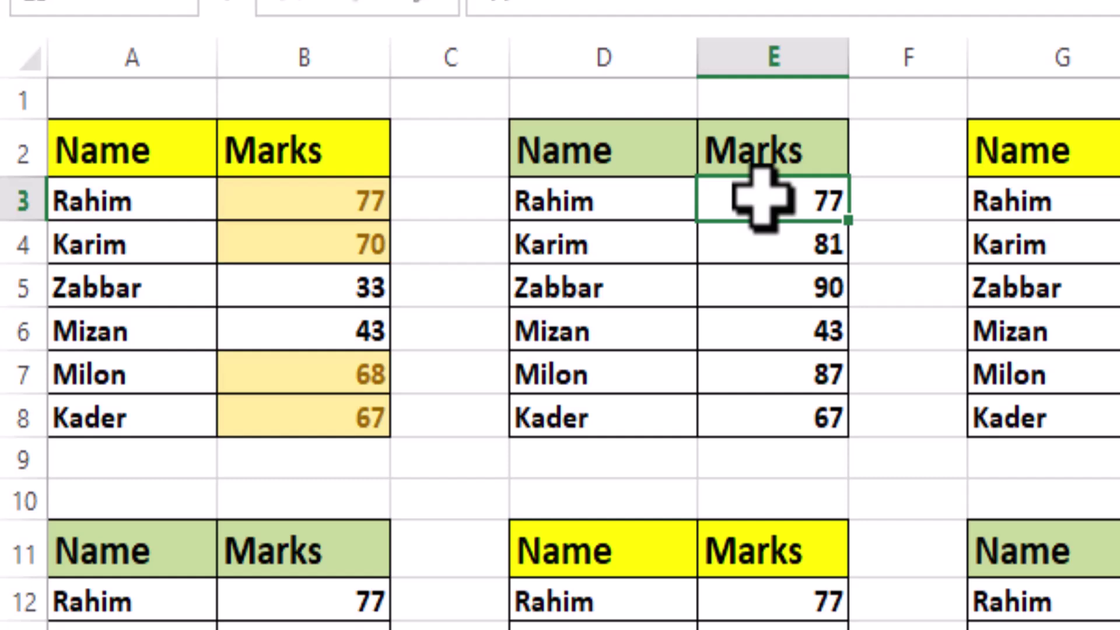
drag(755, 193, 745, 403)
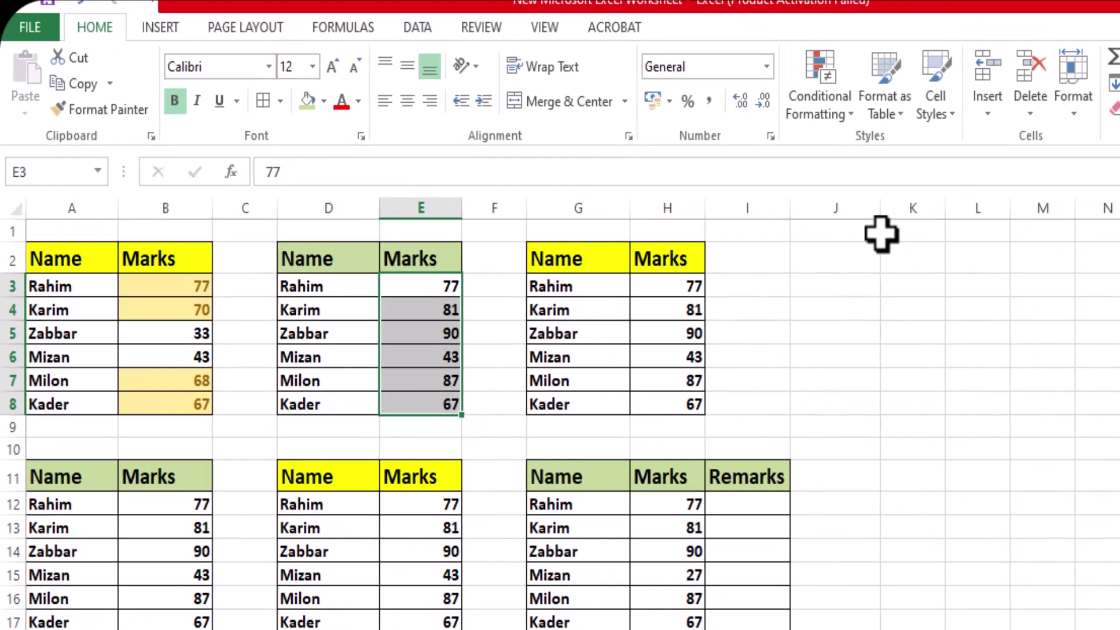
click(823, 70)
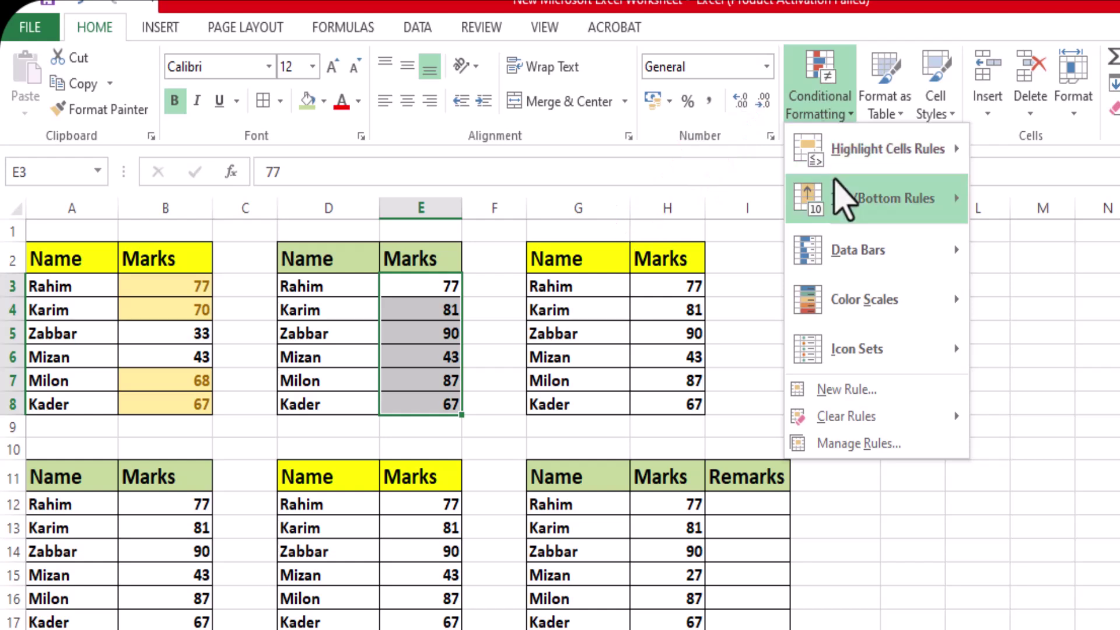
mouse_move(840, 160)
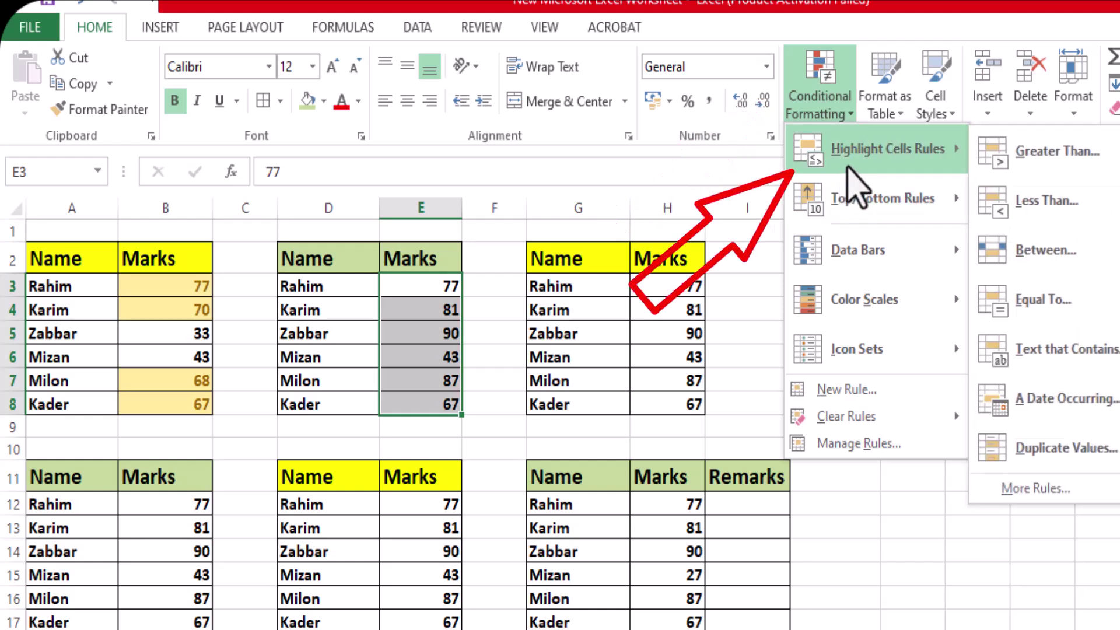
click(1047, 210)
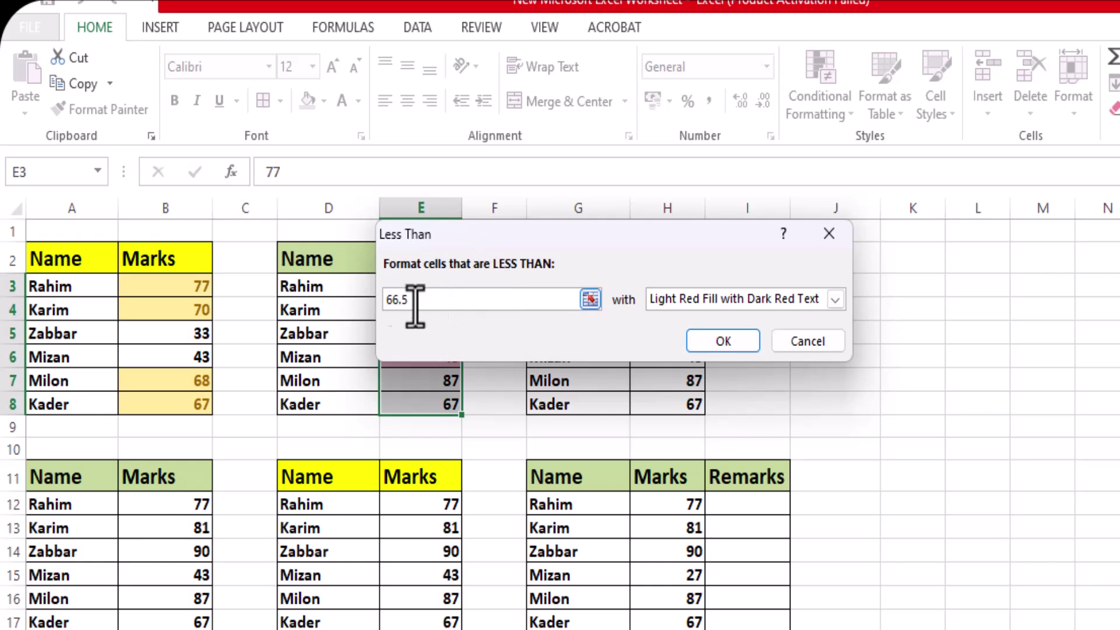
drag(414, 301, 384, 301)
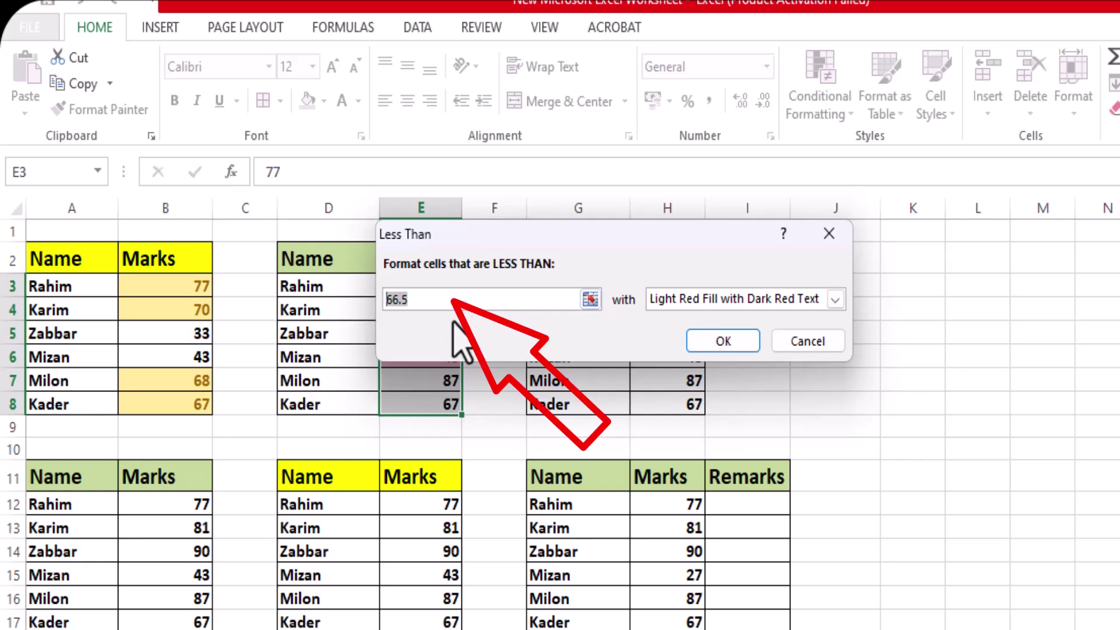
text(7)
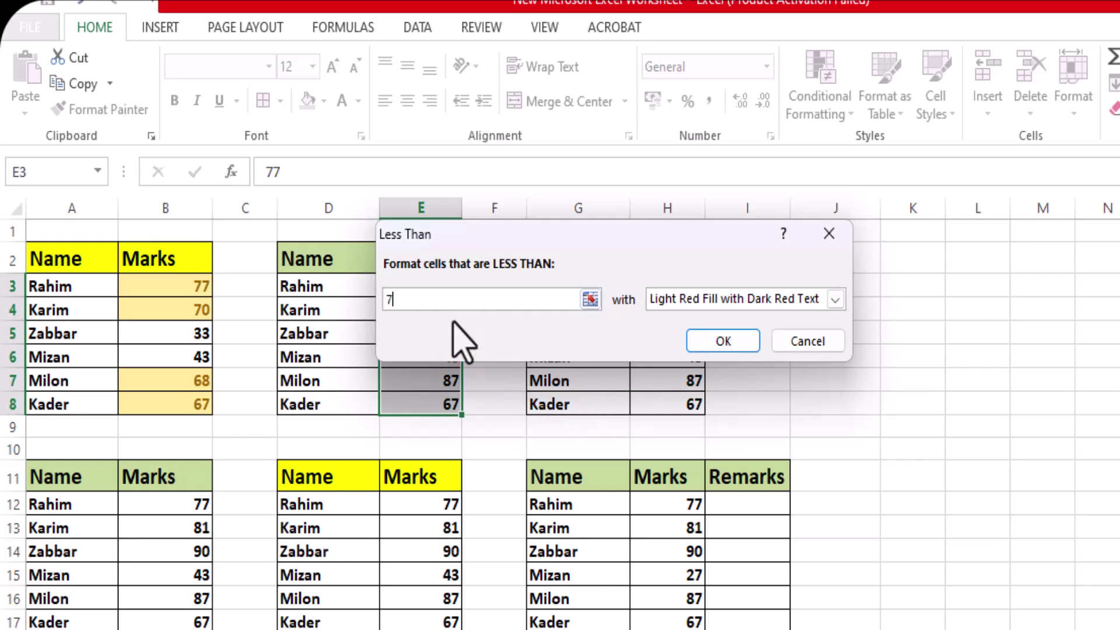
text(0)
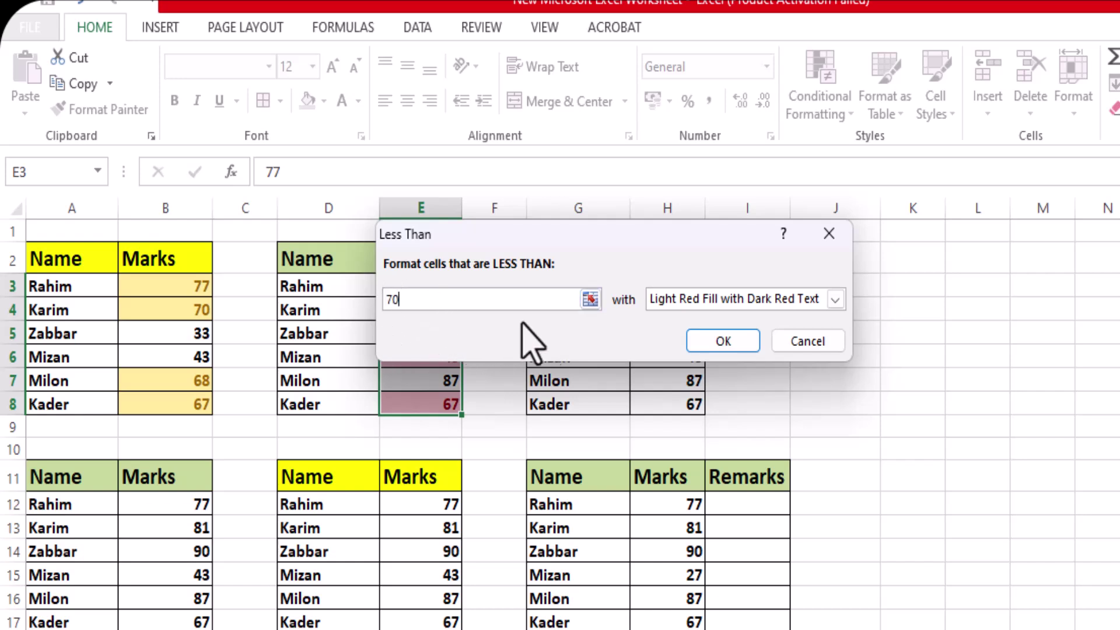
click(836, 300)
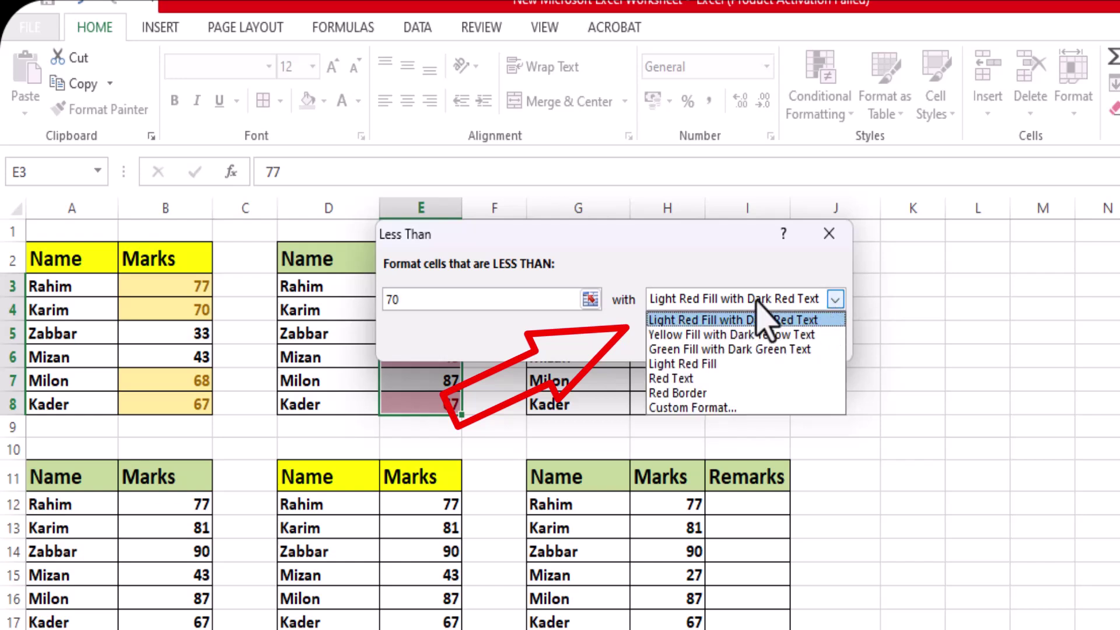
click(711, 350)
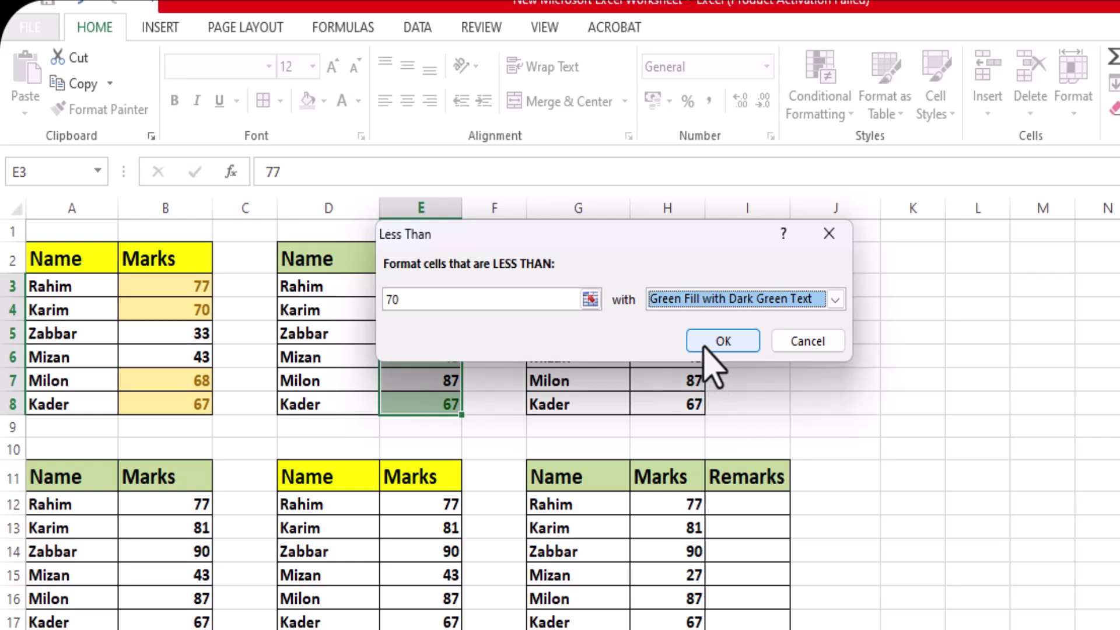
click(704, 350)
click(938, 337)
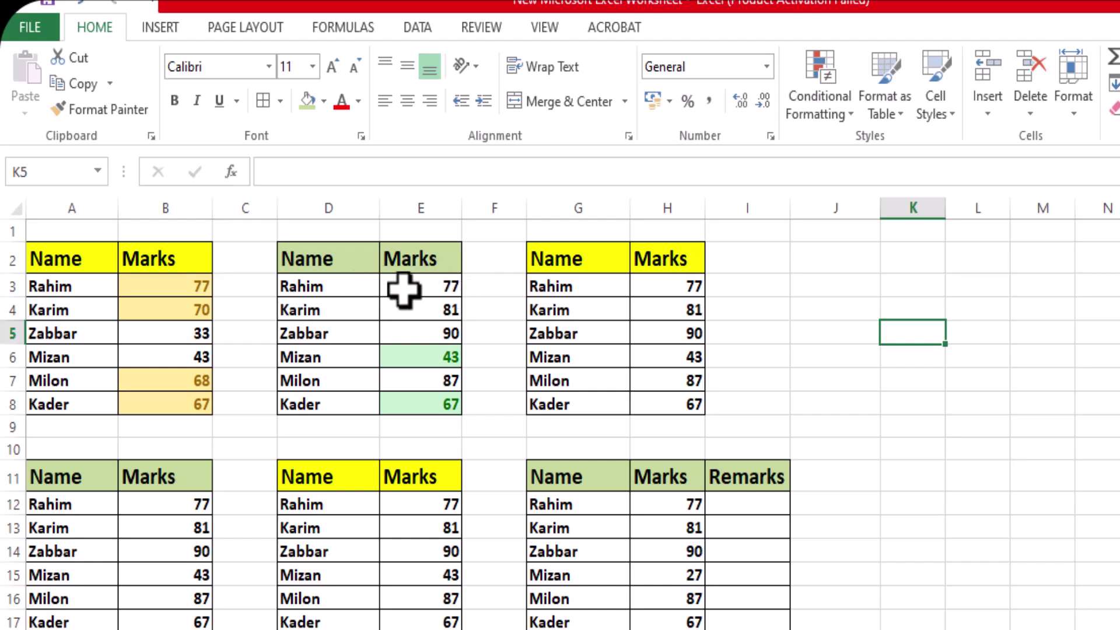
- Set the mark in E3 to 55 and the mark in E6 to 81 to test the less-than rule
click(416, 354)
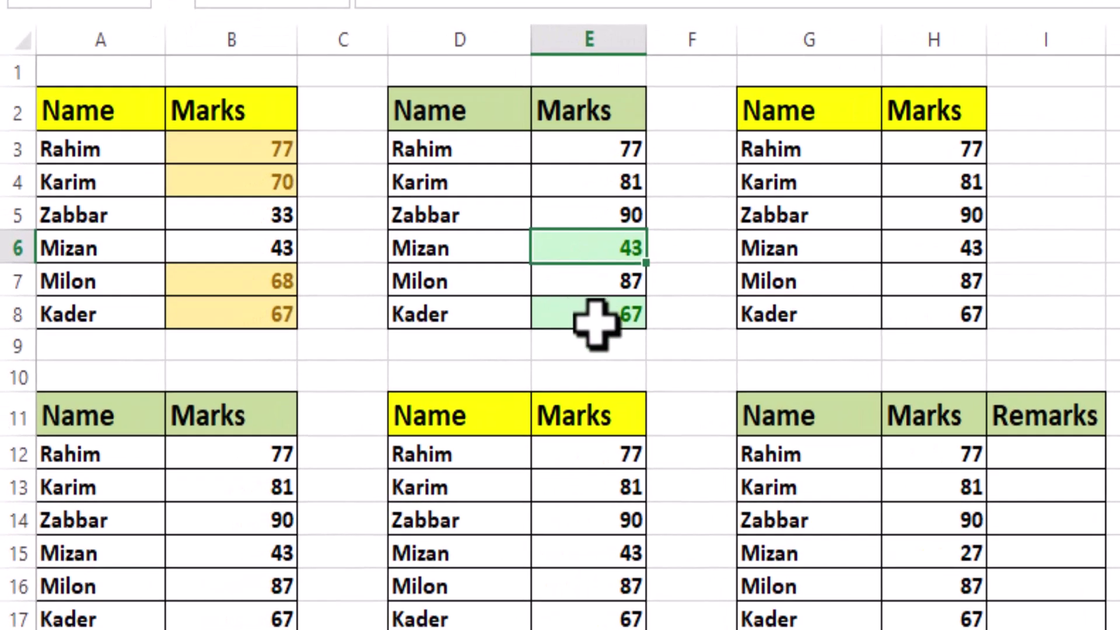
click(595, 322)
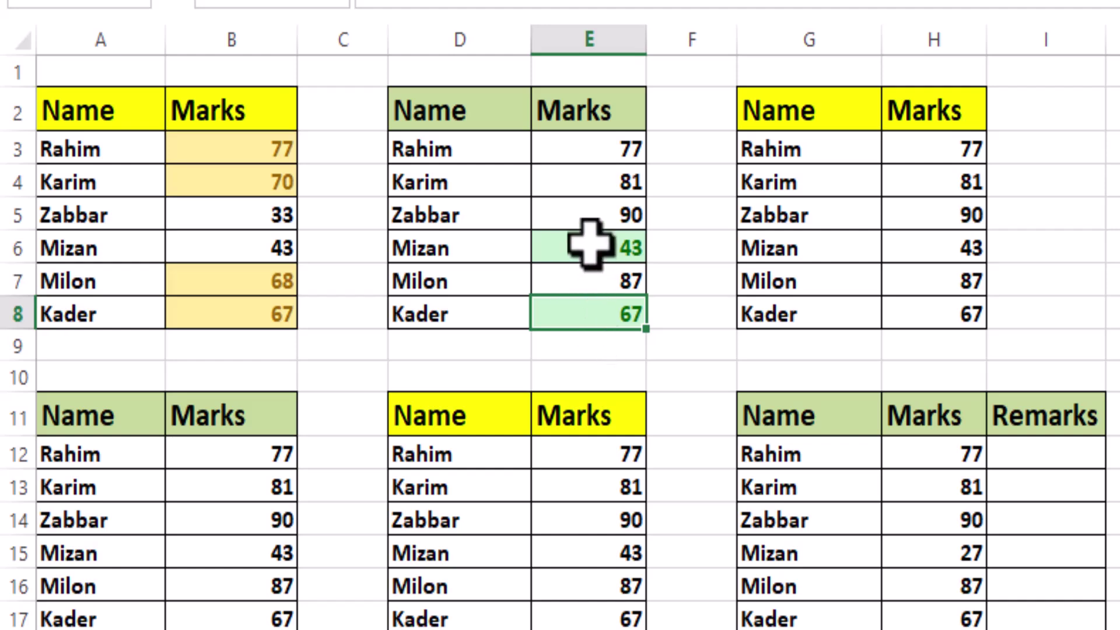
click(582, 156)
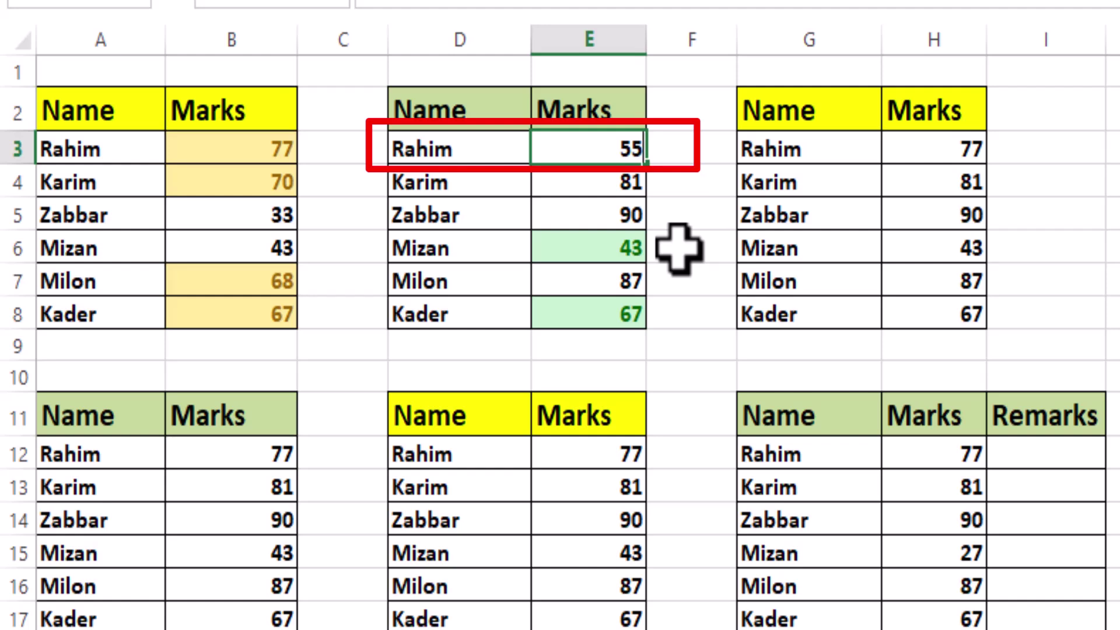
key(Return)
click(678, 248)
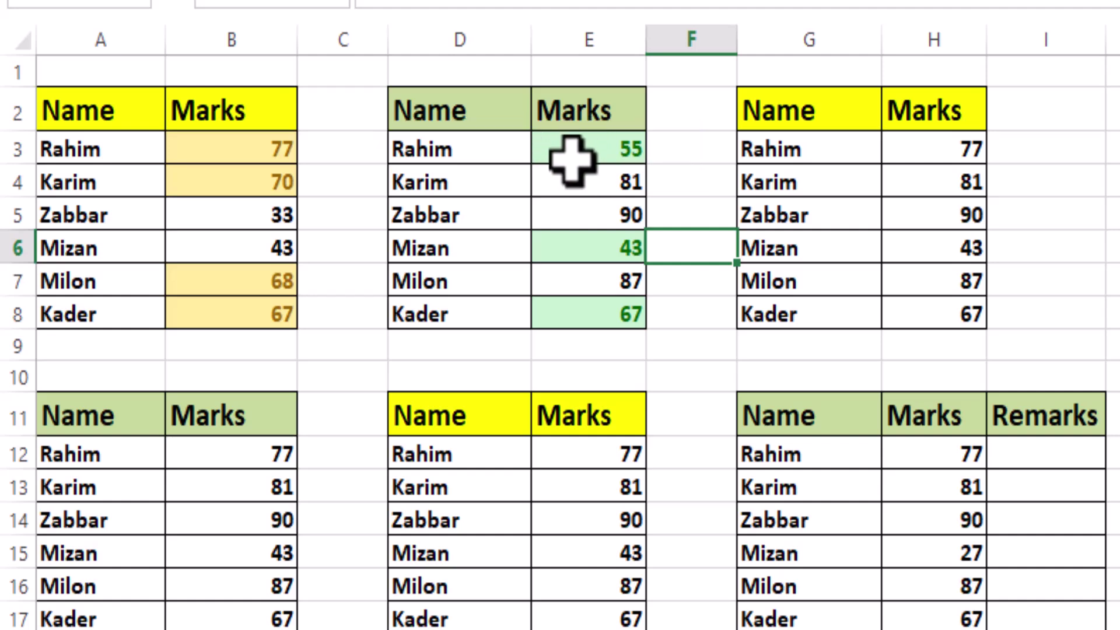
click(577, 250)
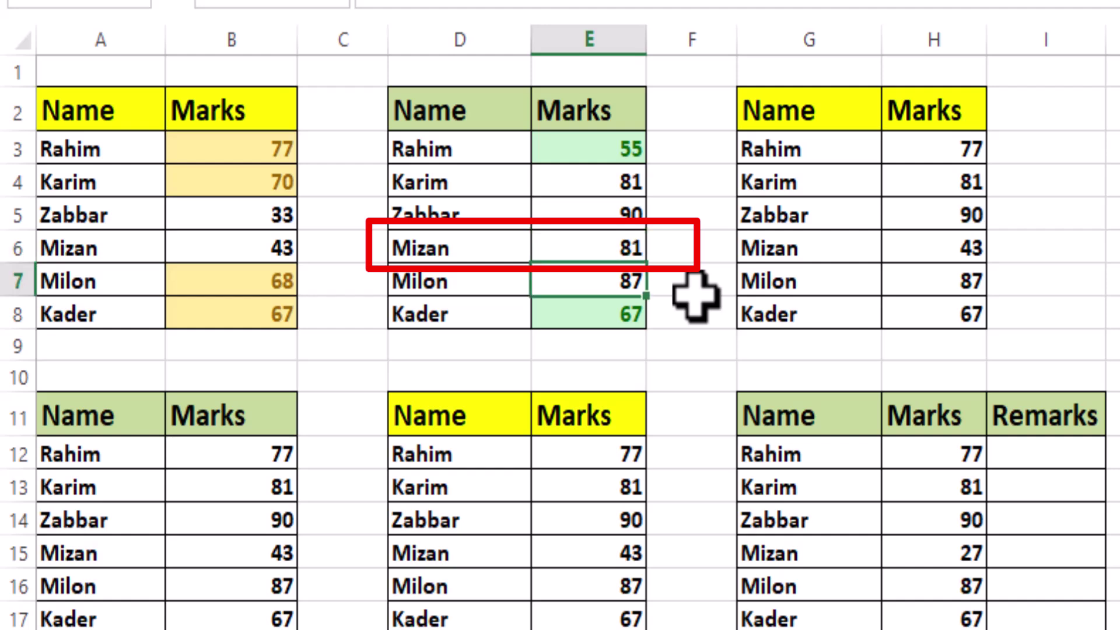
drag(680, 310, 683, 336)
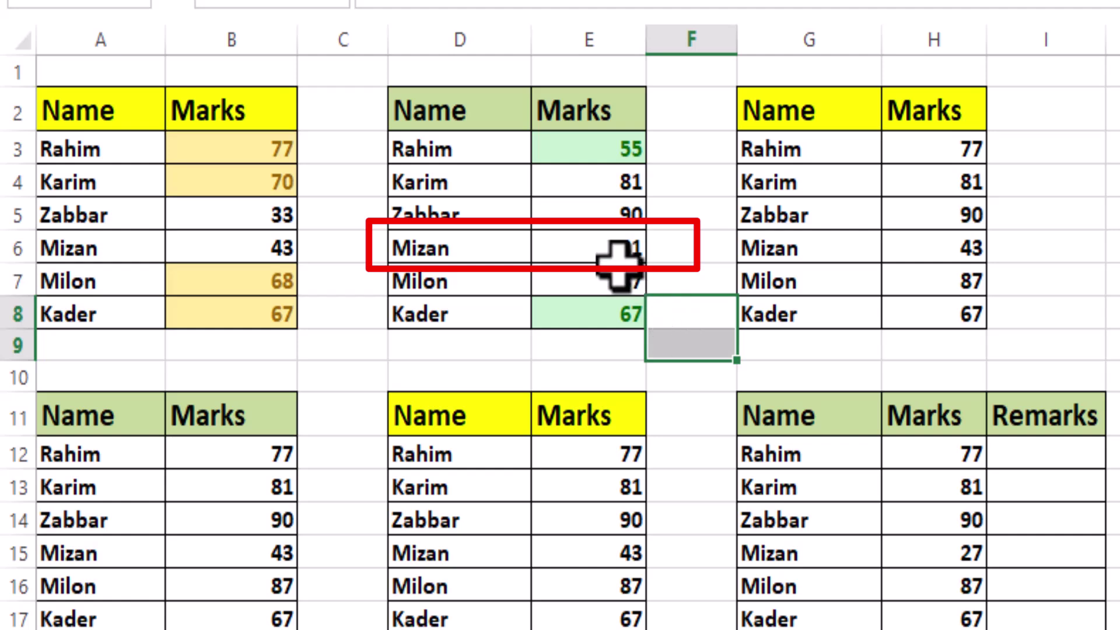
click(607, 275)
click(604, 245)
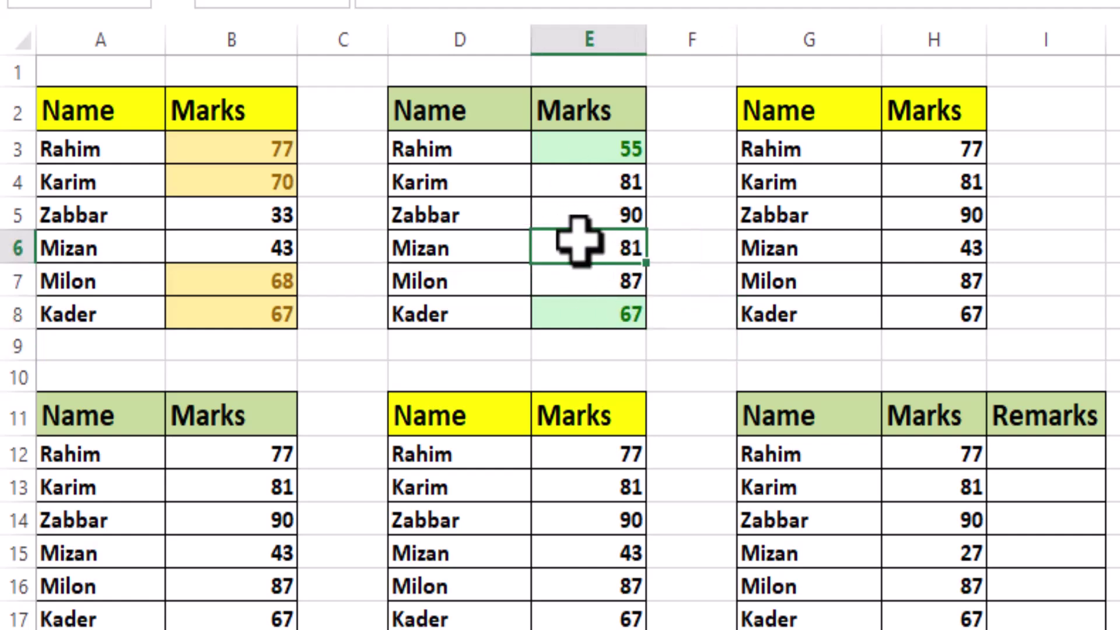
click(1045, 181)
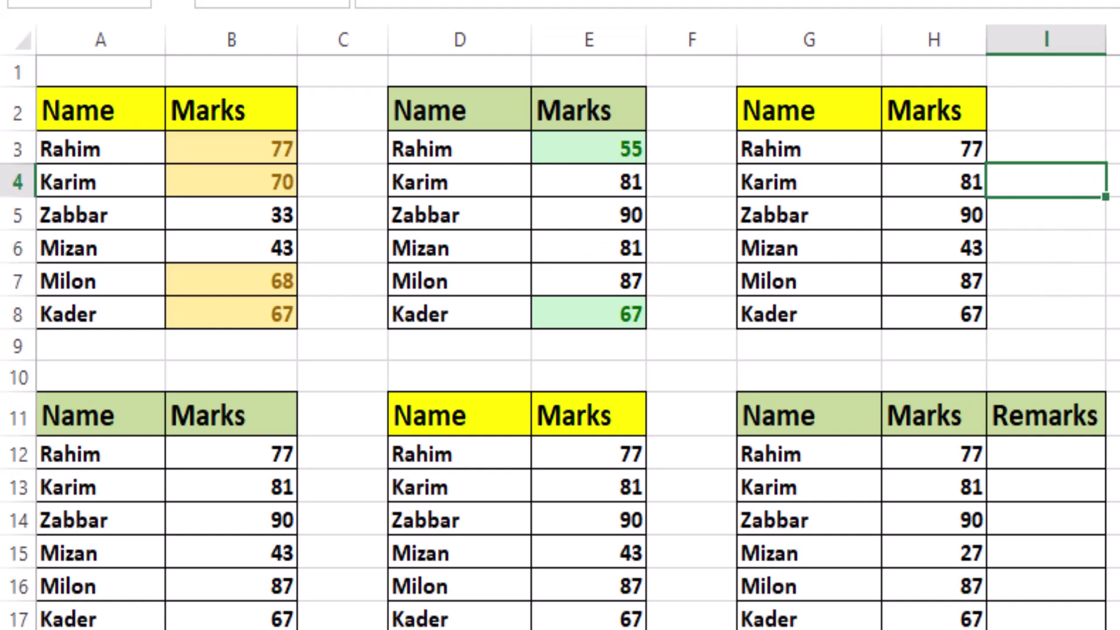
key(Up)
key(Right)
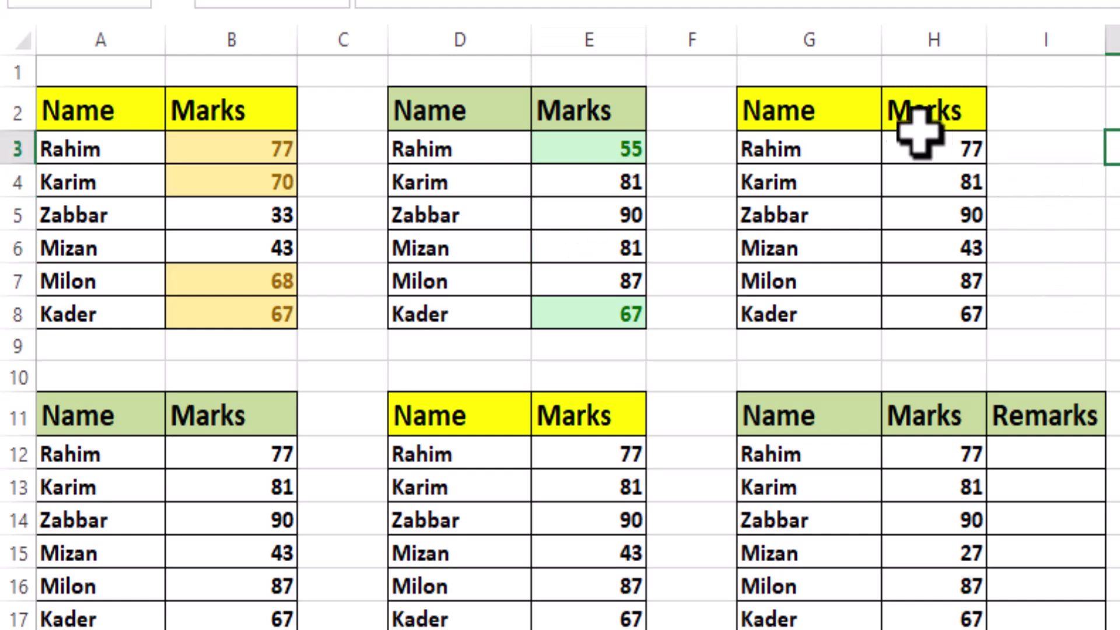
- Highlight the marks in H3:H8 that are between 60 and 80 with Light Red Fill with Dark Red Text
click(948, 158)
drag(948, 158, 951, 300)
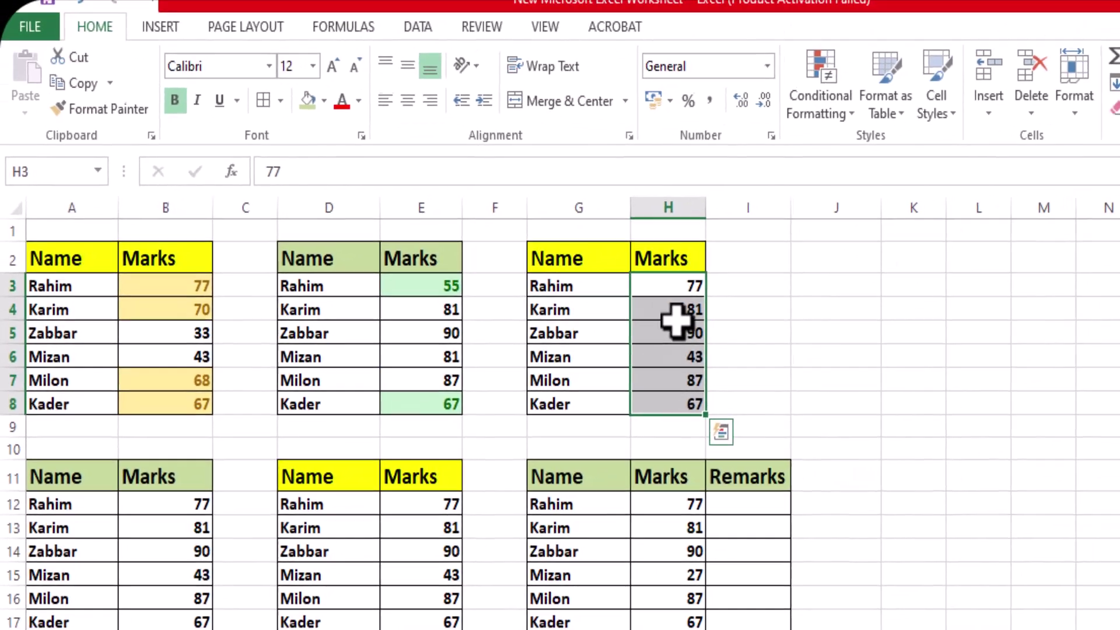
click(824, 106)
mouse_move(842, 160)
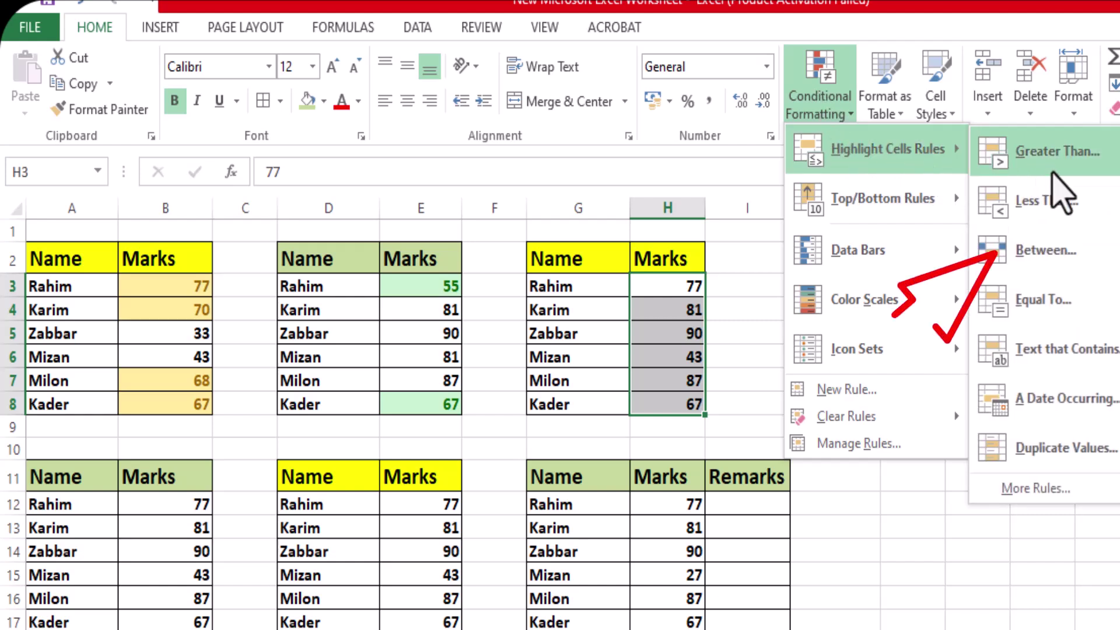
click(1046, 255)
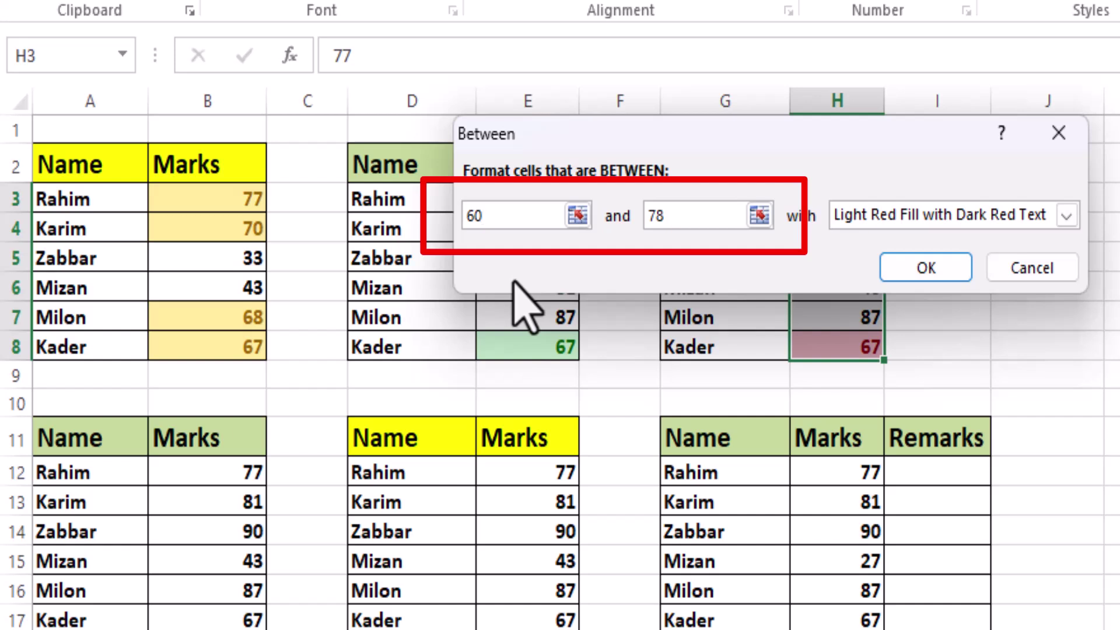
click(669, 217)
drag(669, 217, 650, 215)
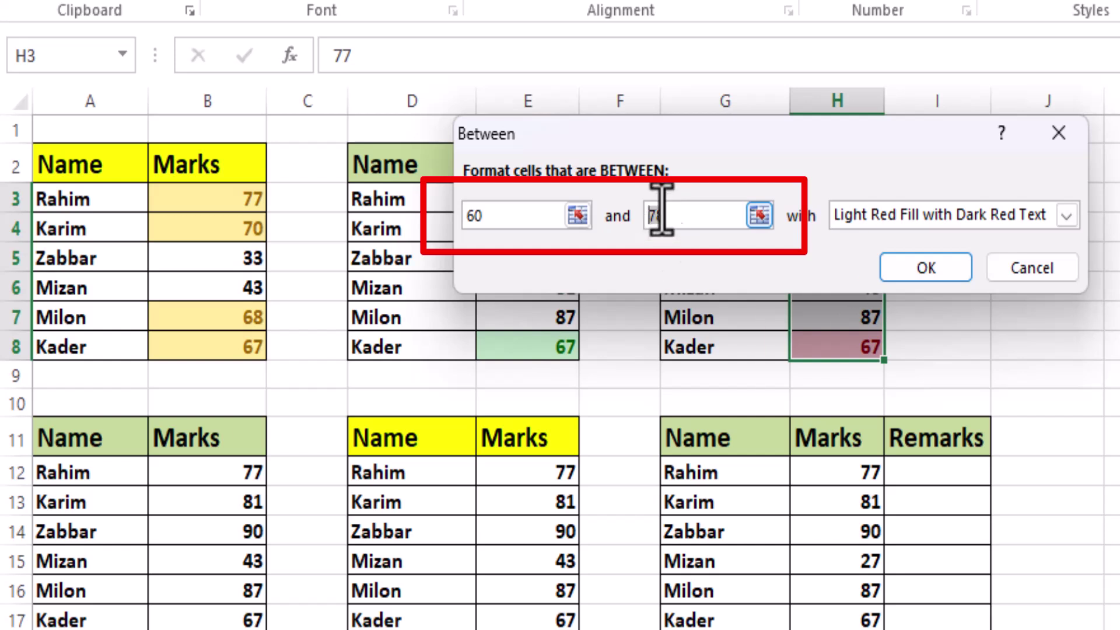
click(670, 218)
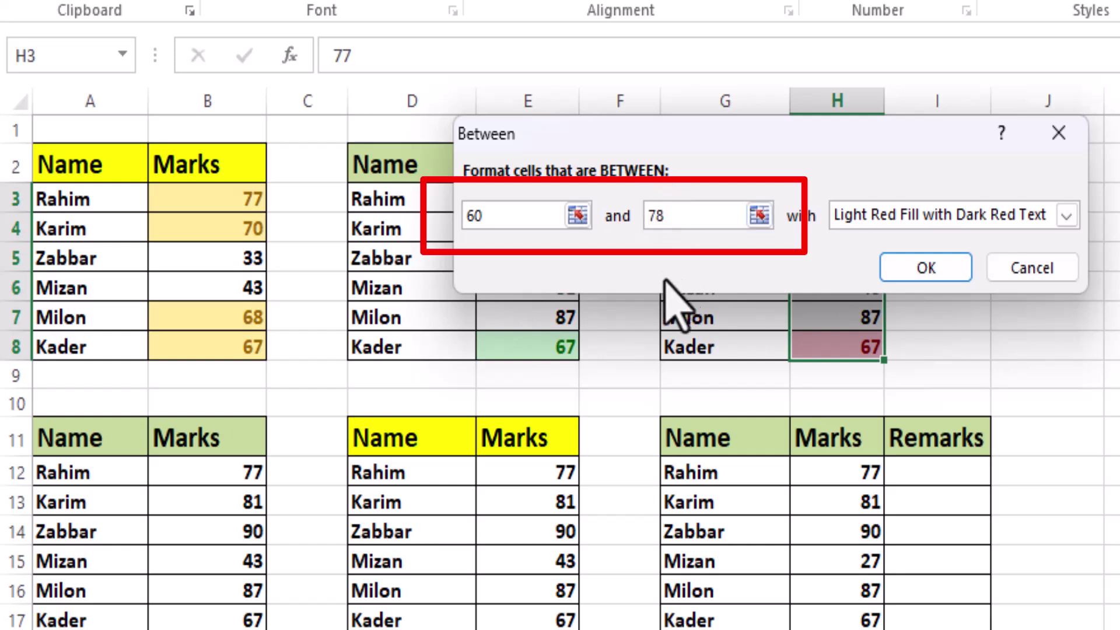
key(BackSpace)
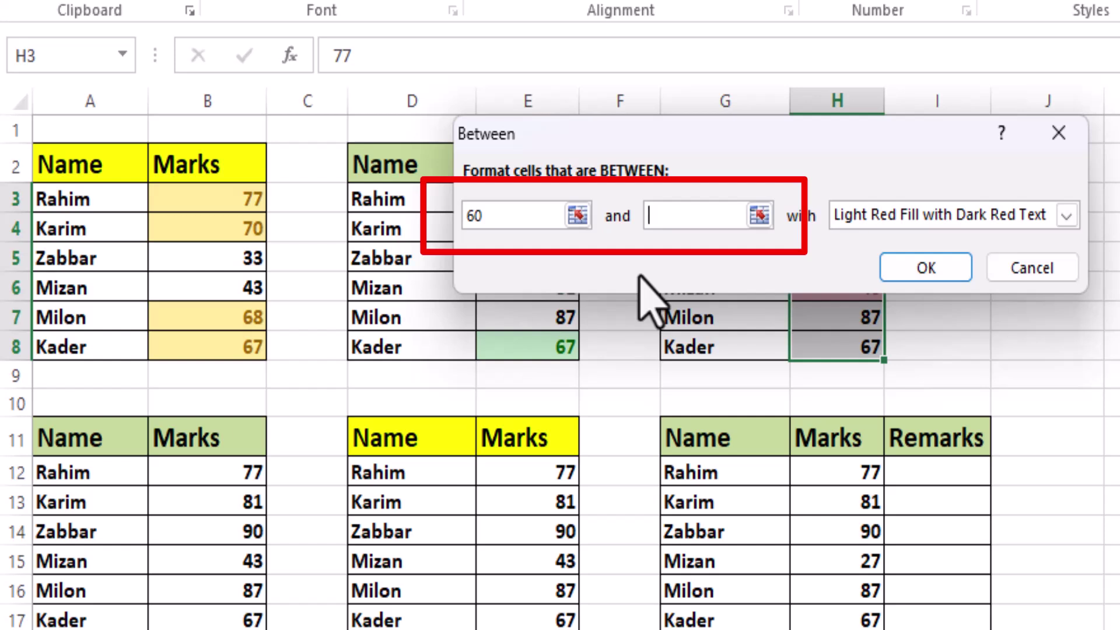
text(80)
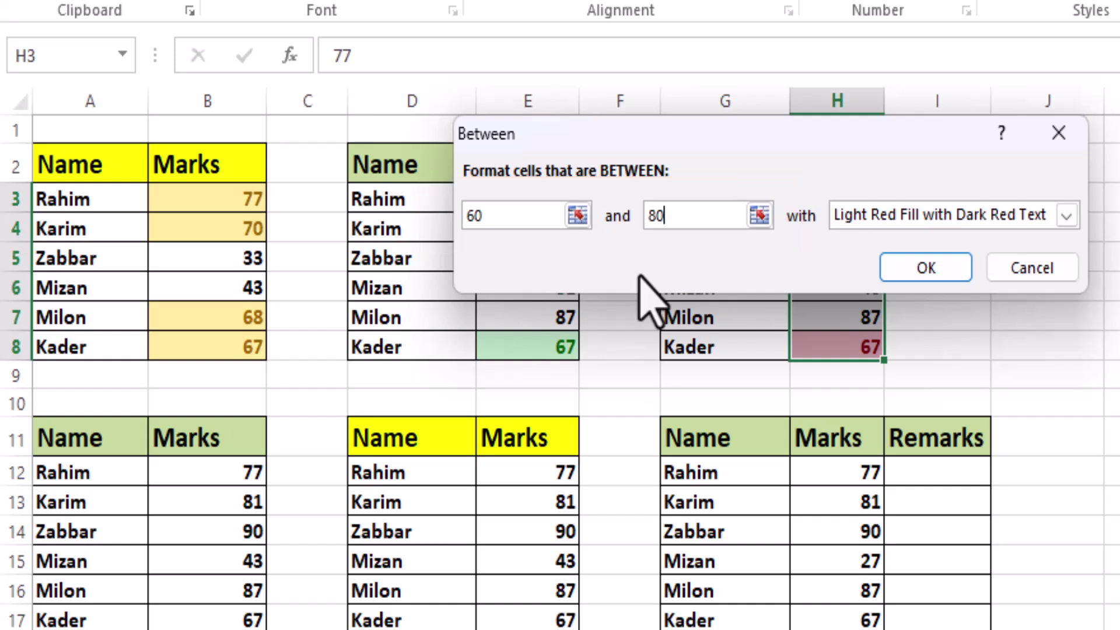
click(927, 268)
click(1106, 318)
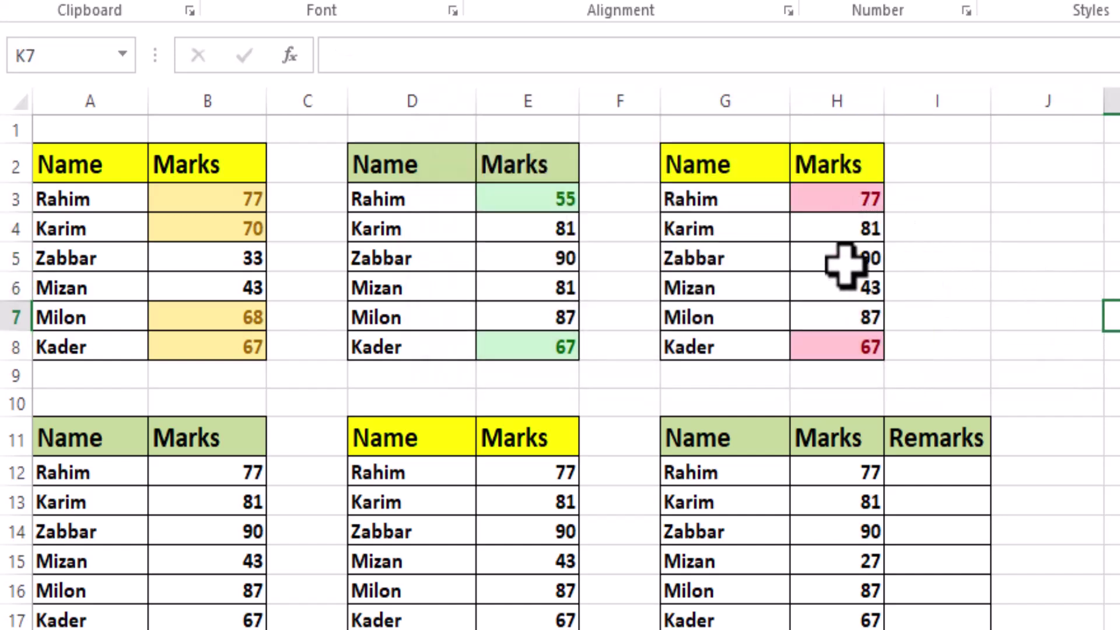
- Set the mark in H5 to 75 and the mark in H6 to 61 to test the between rule
click(835, 196)
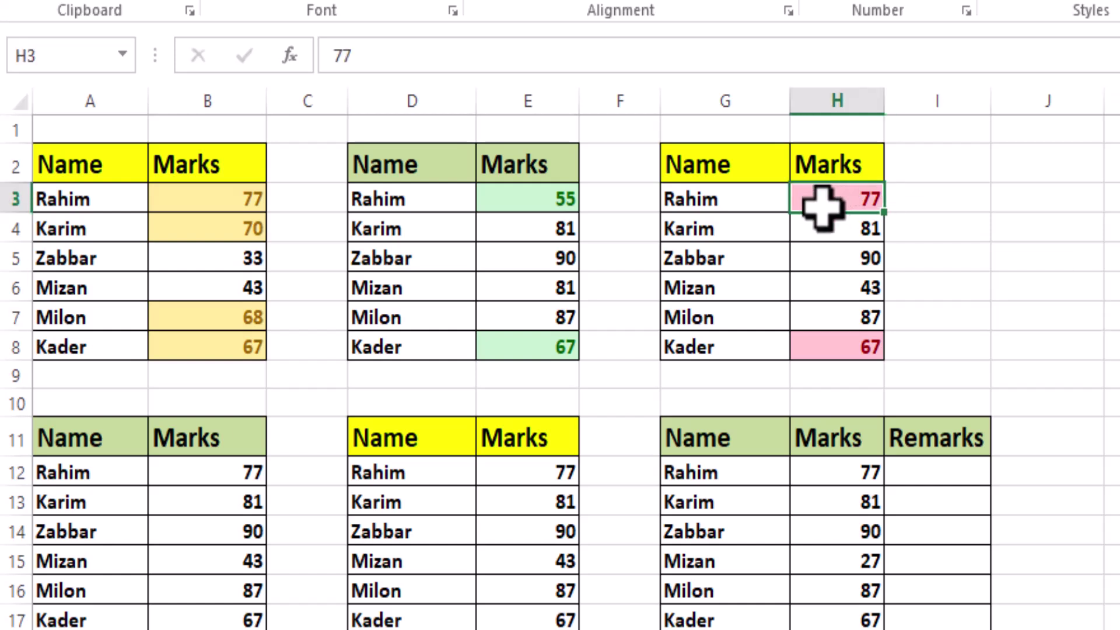
click(827, 347)
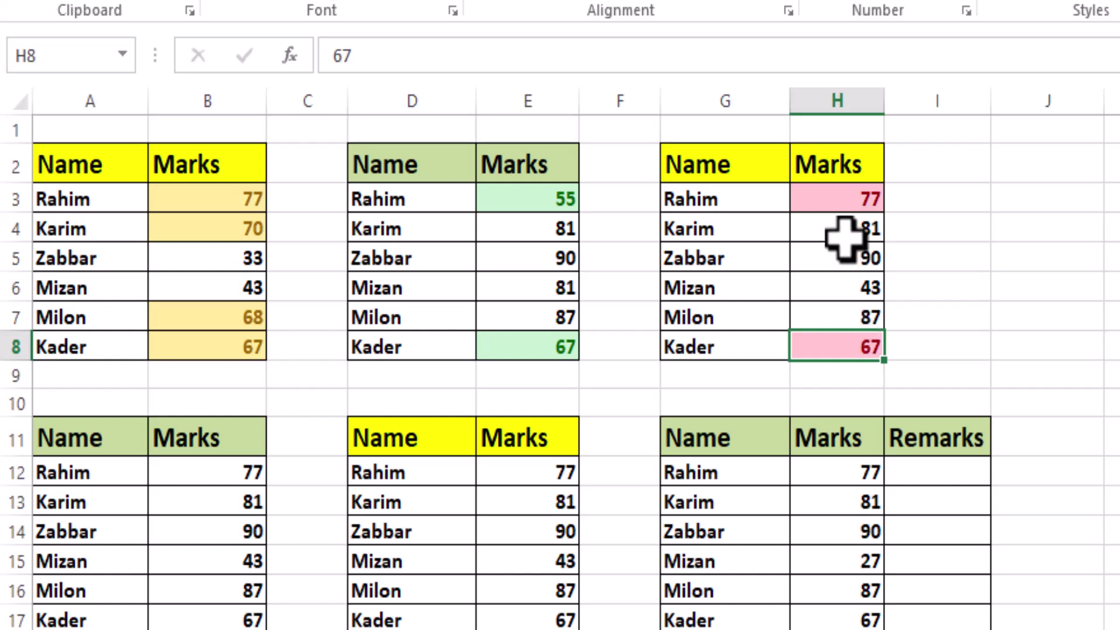
click(847, 256)
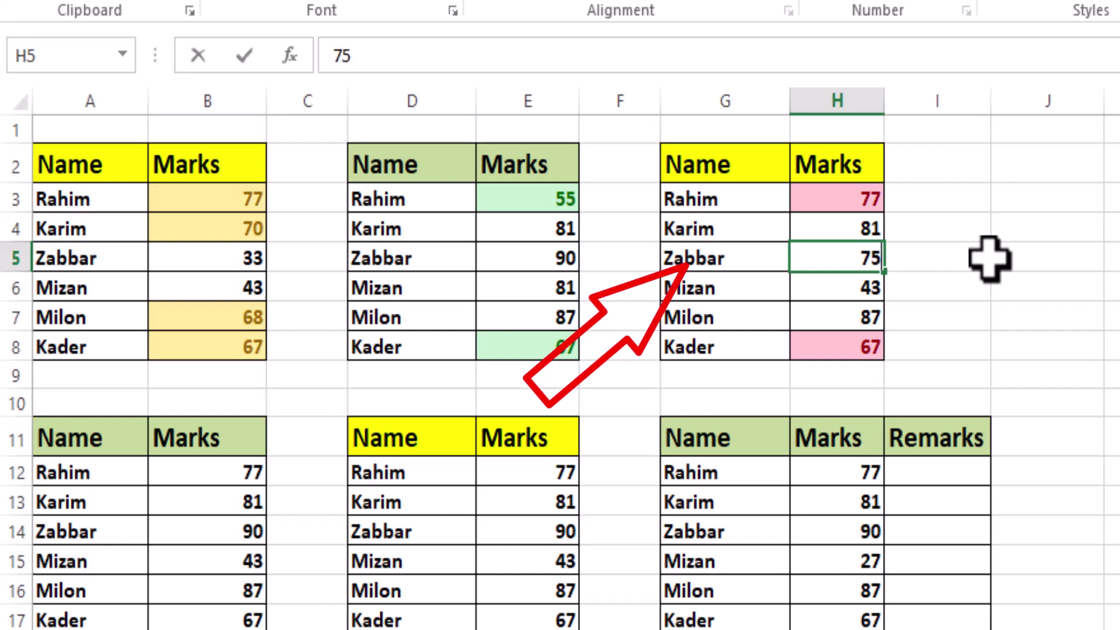
key(Return)
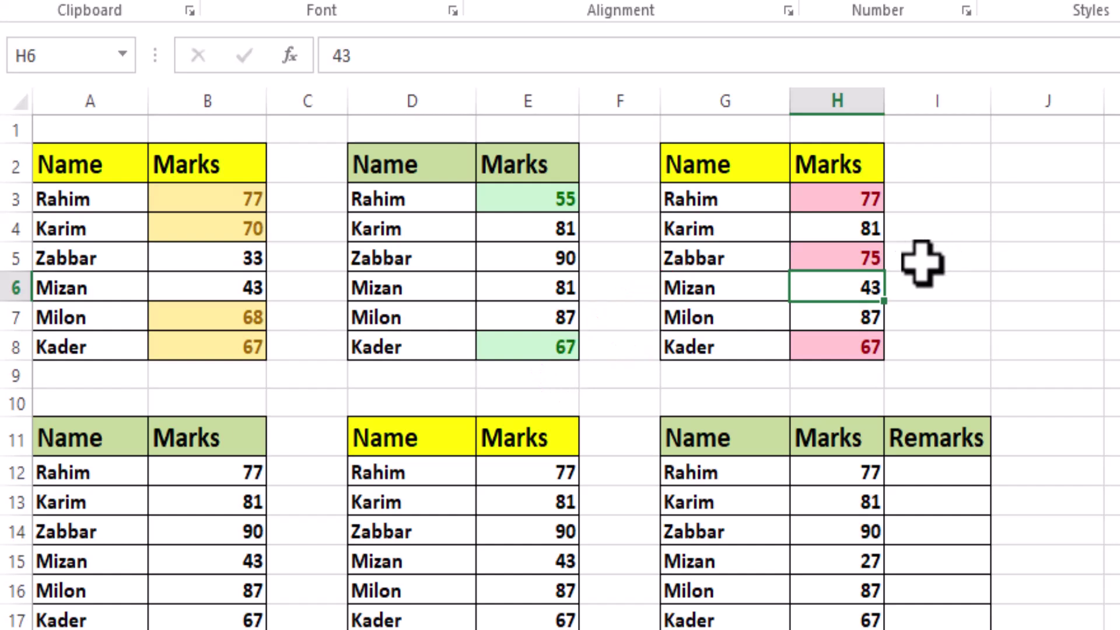
click(915, 327)
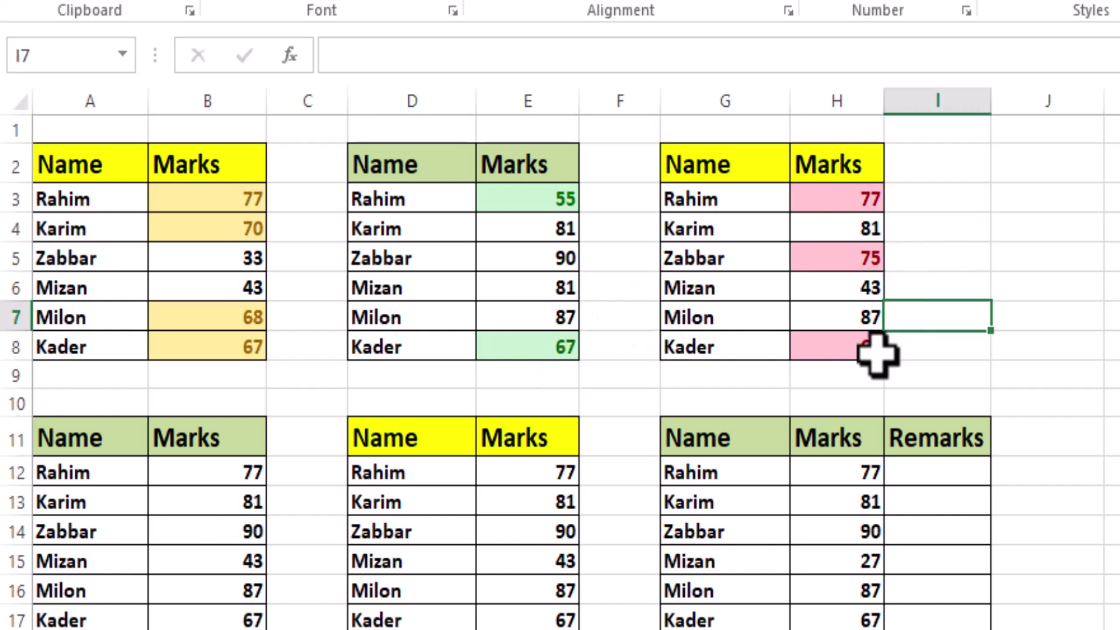
click(843, 292)
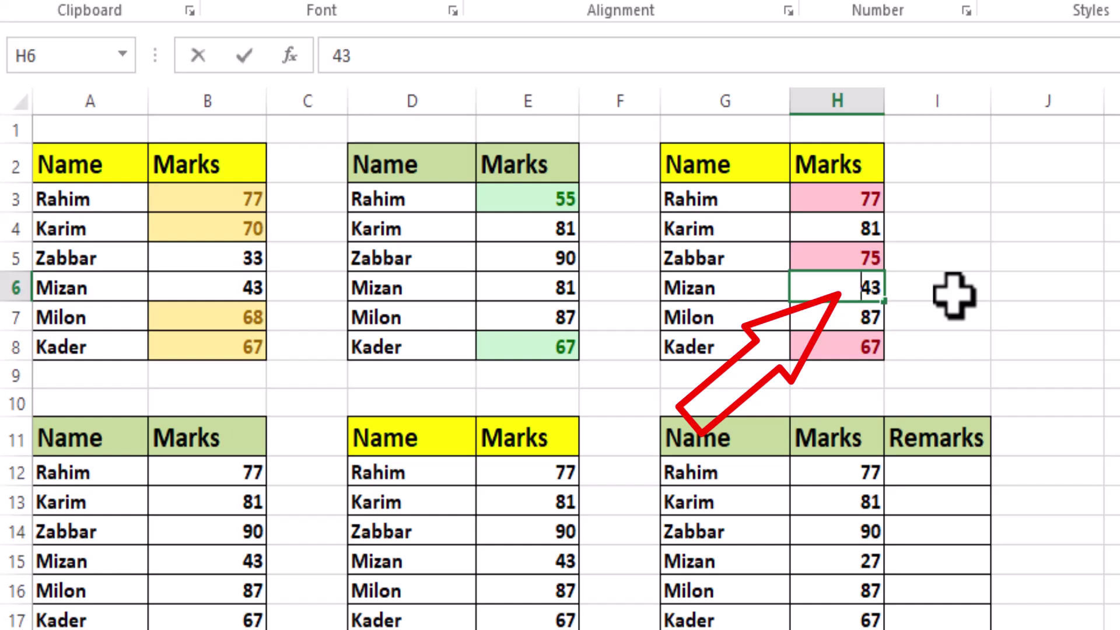
key(Return)
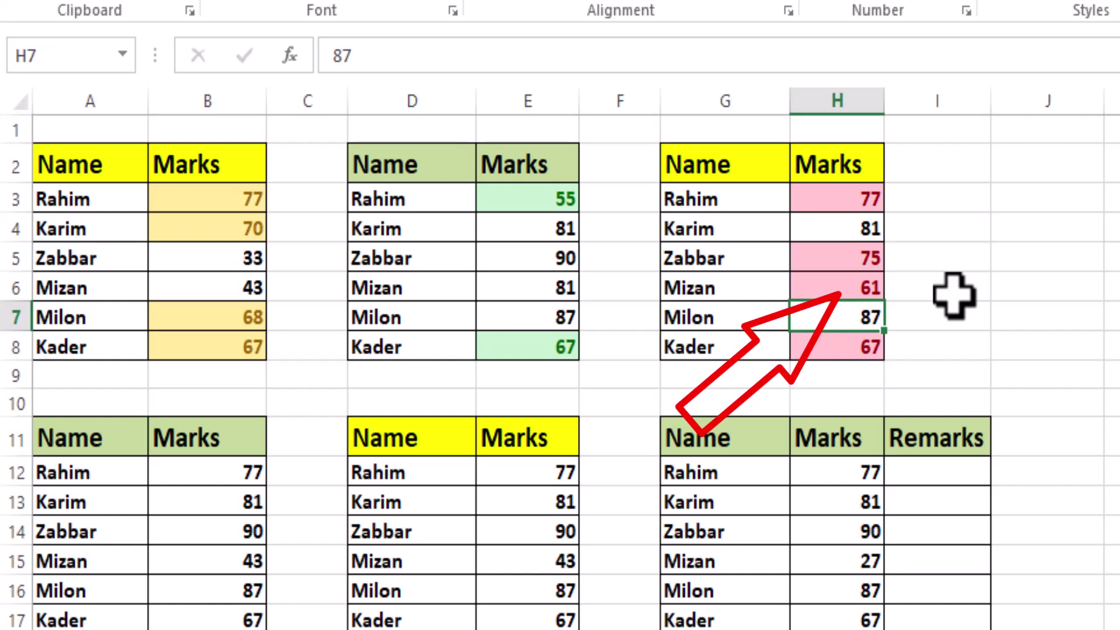
- Set the mark in H3 to 97 to test the between rule with a value outside its range
click(835, 192)
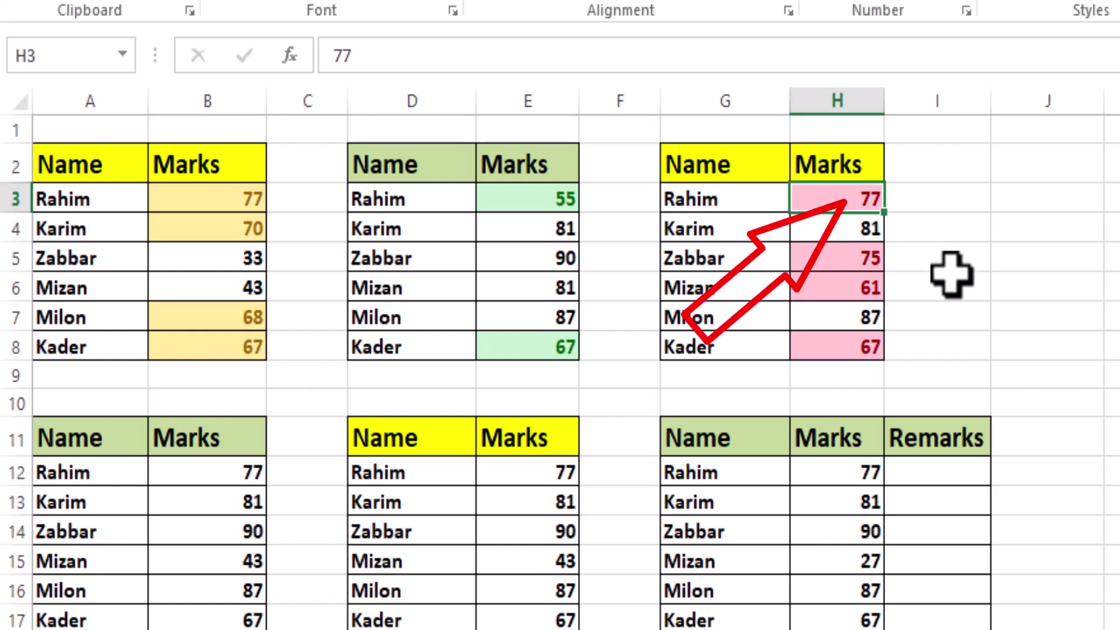
text(9)
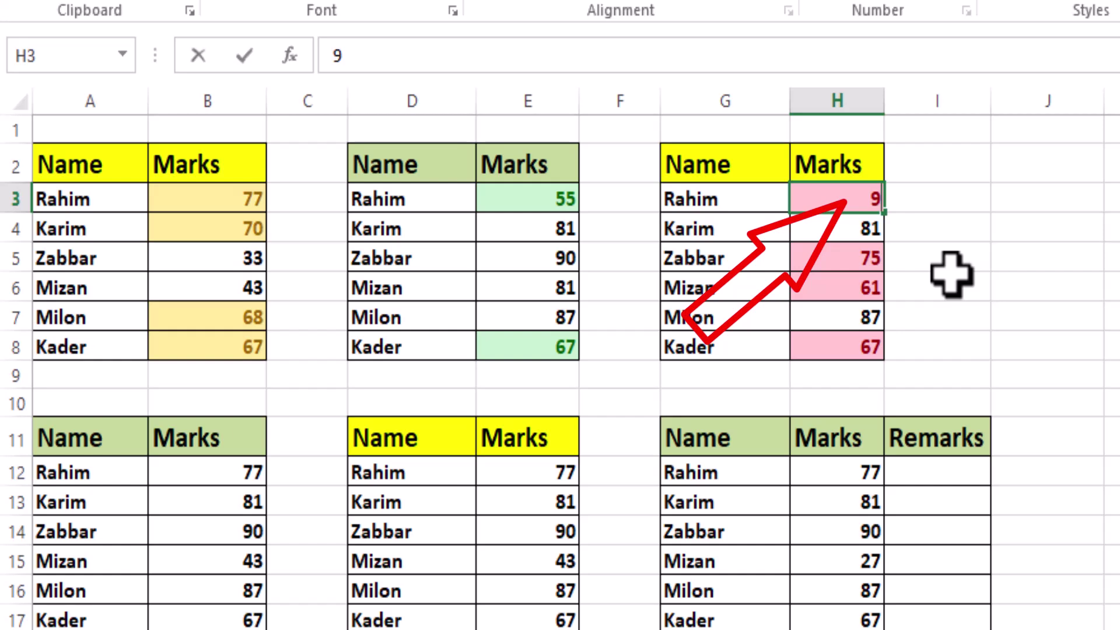
text(7)
key(Return)
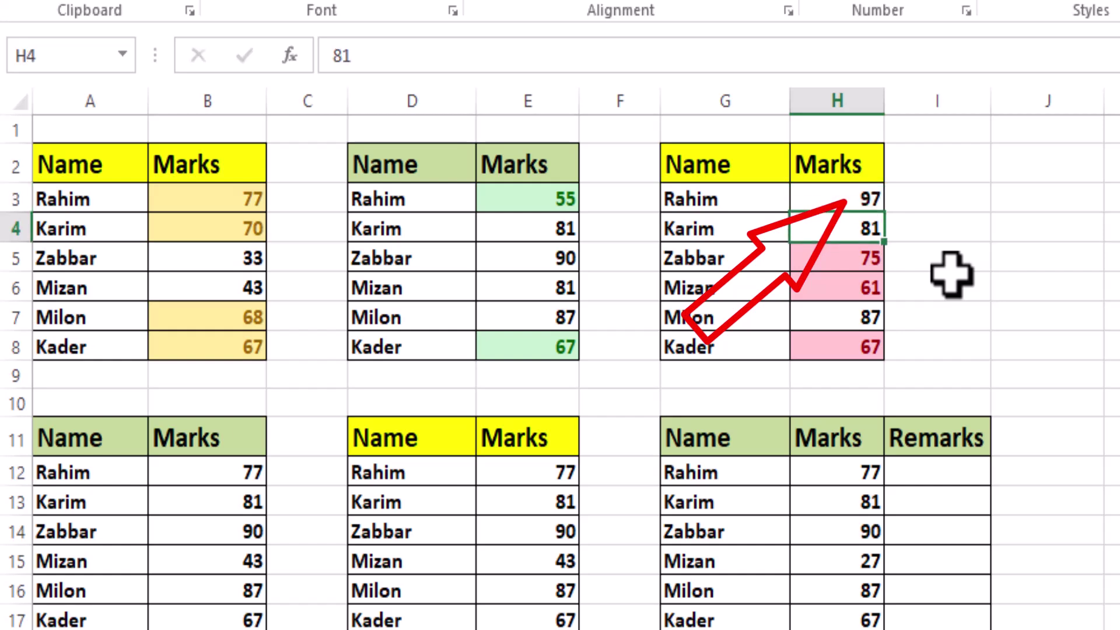
click(951, 275)
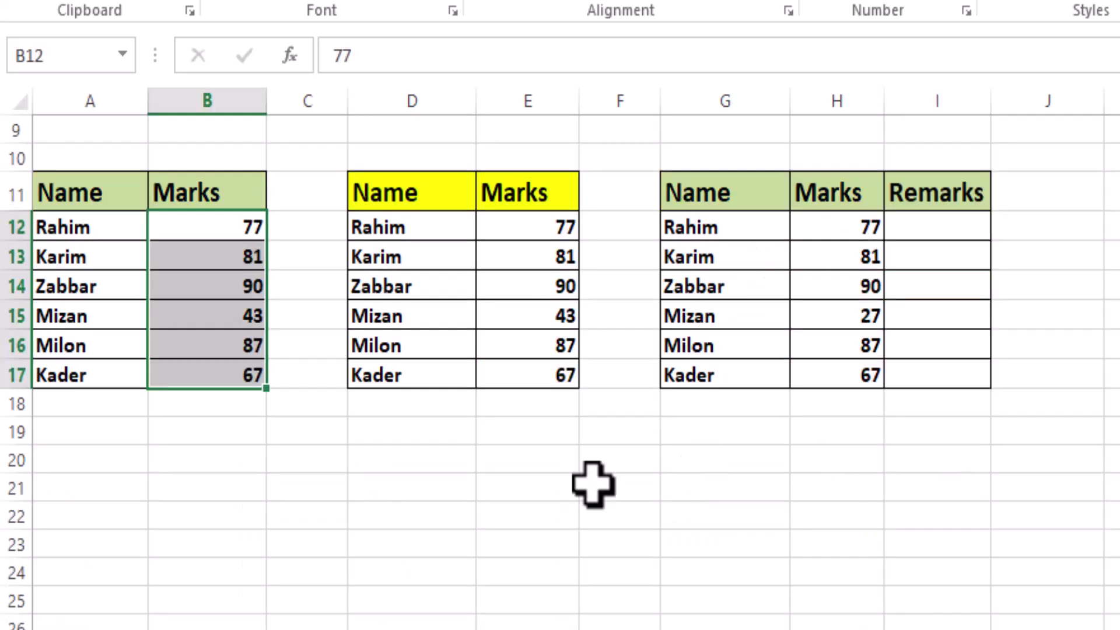
- Highlight the marks in B12:B17 that are equal to 75 with Yellow Fill with Dark Yellow Text
click(219, 220)
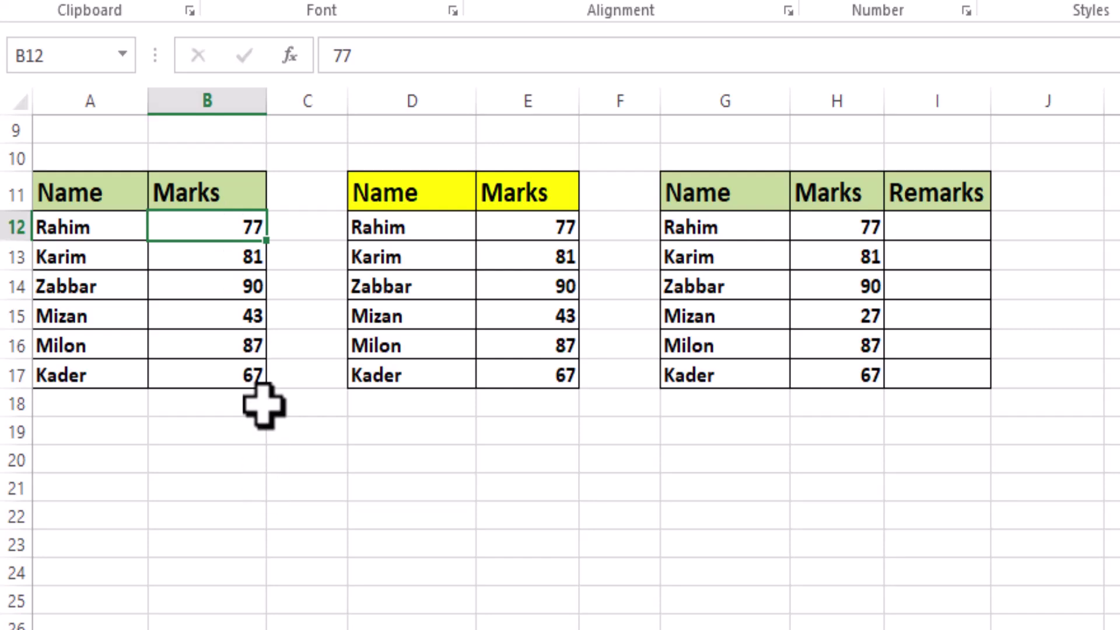
drag(196, 227, 262, 373)
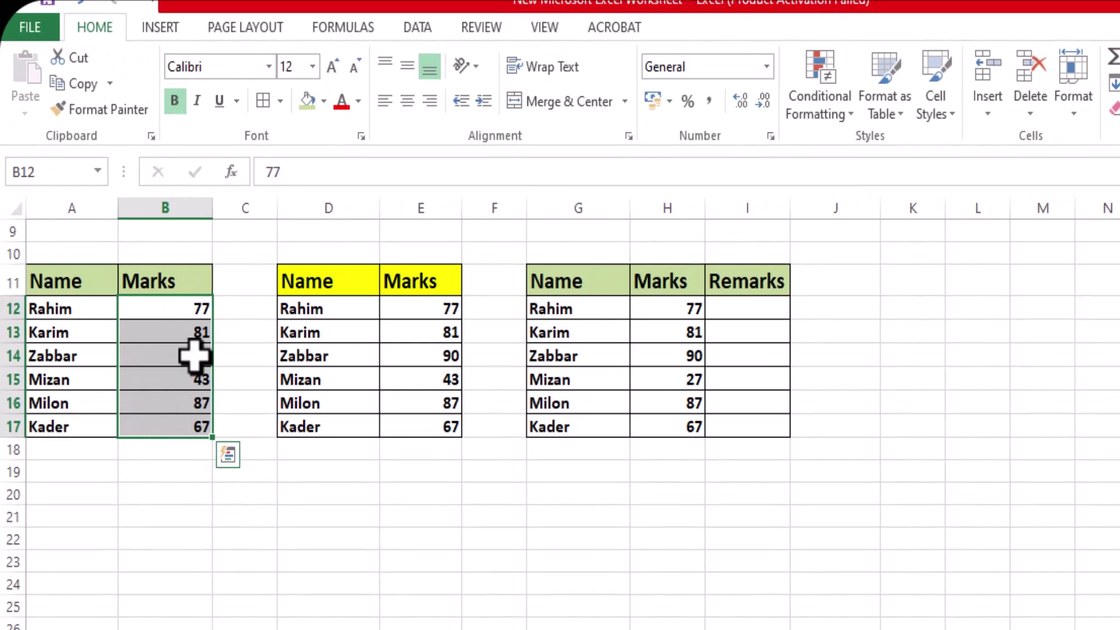
click(813, 116)
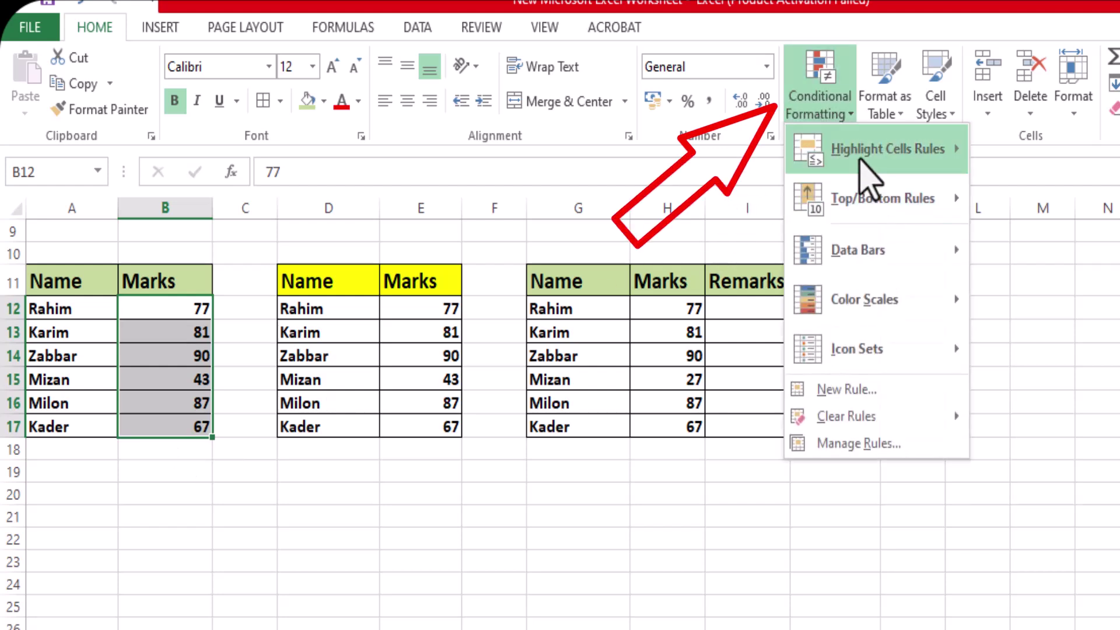
mouse_move(872, 157)
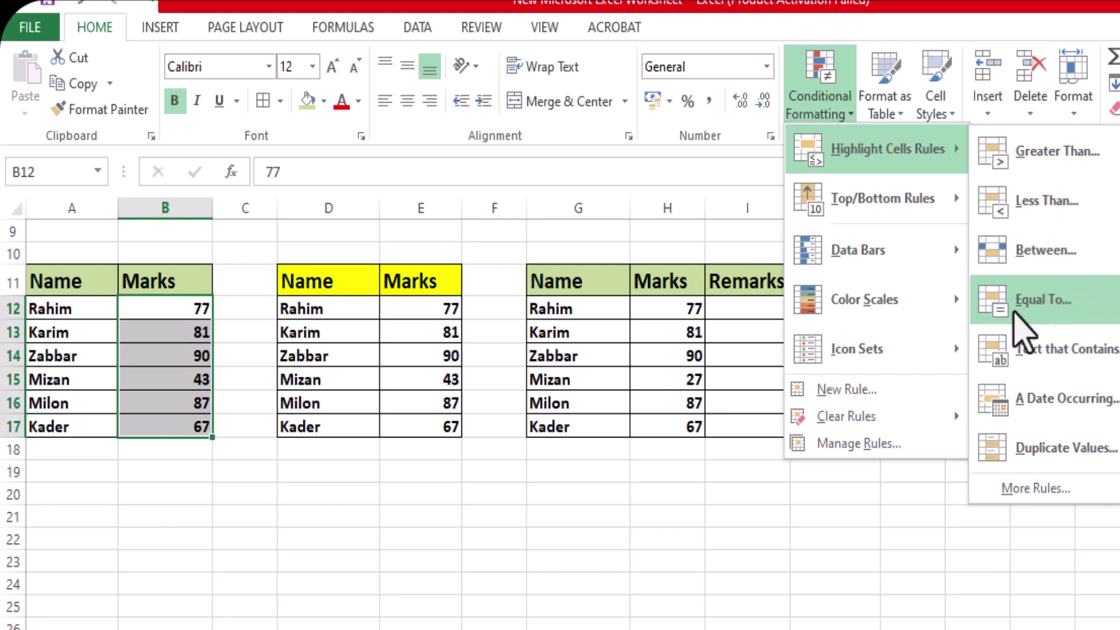
click(1047, 304)
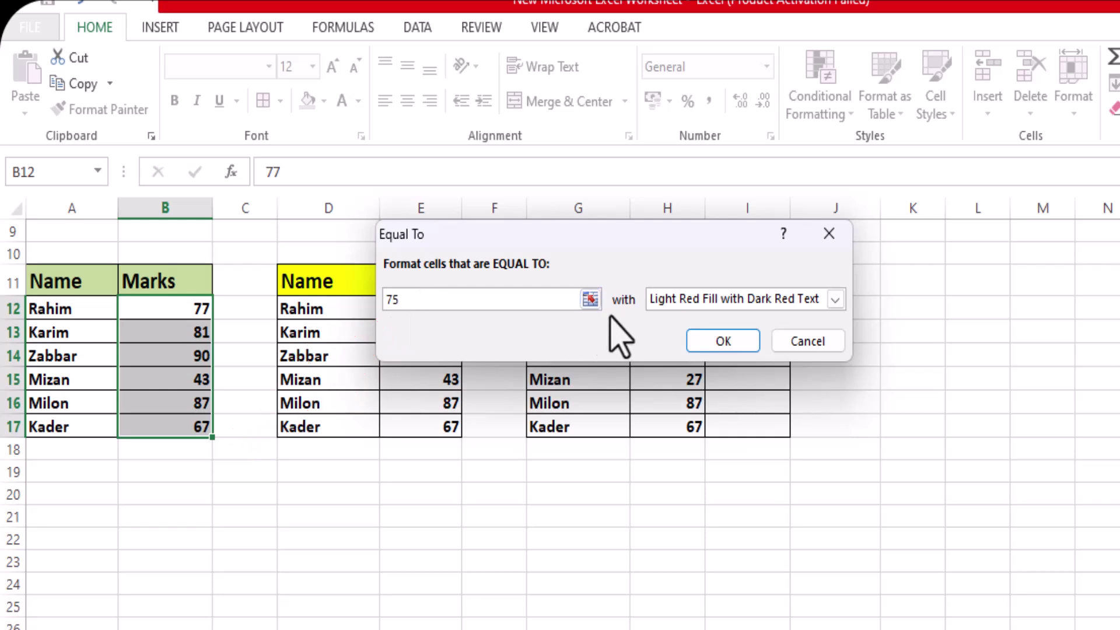
click(834, 299)
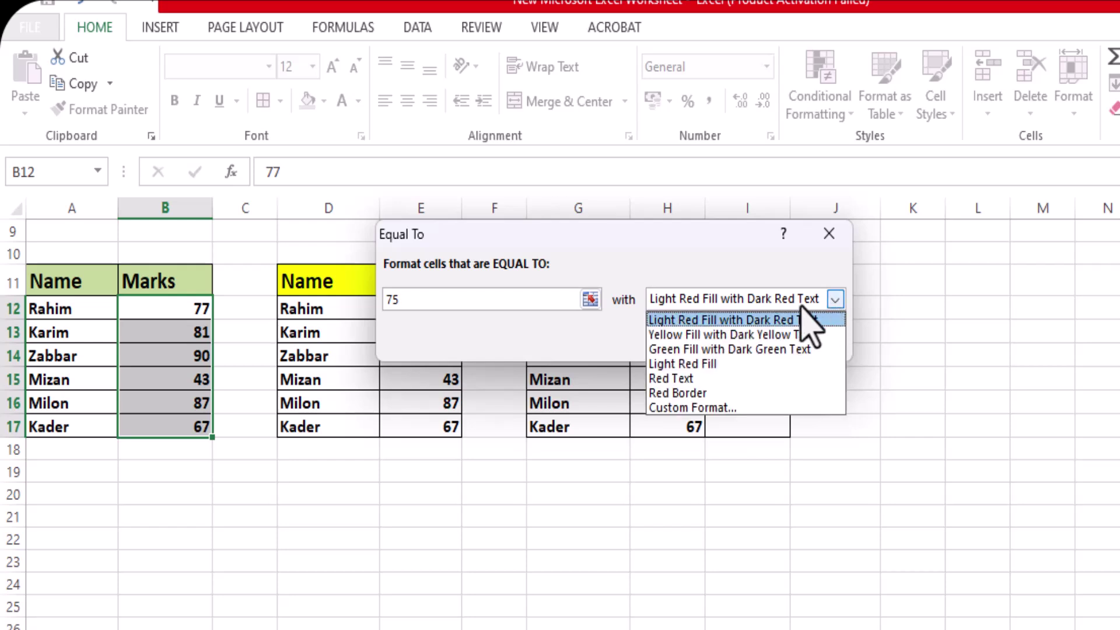
click(752, 336)
click(724, 341)
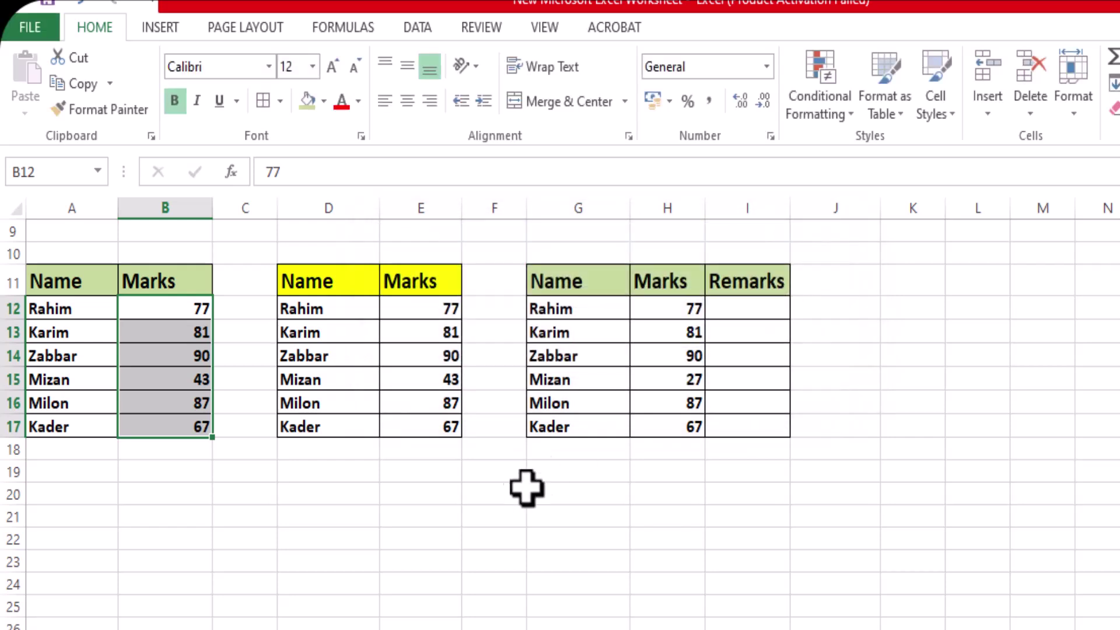
click(430, 559)
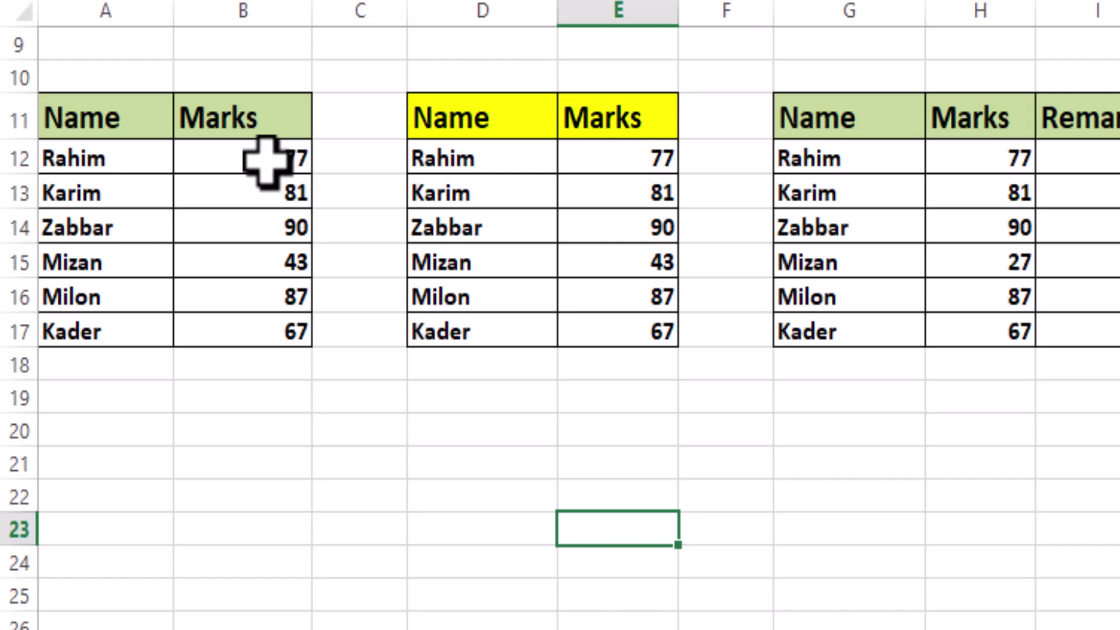
- Set the marks in B13 and B15 to 75 to test the equal-to rule
click(260, 200)
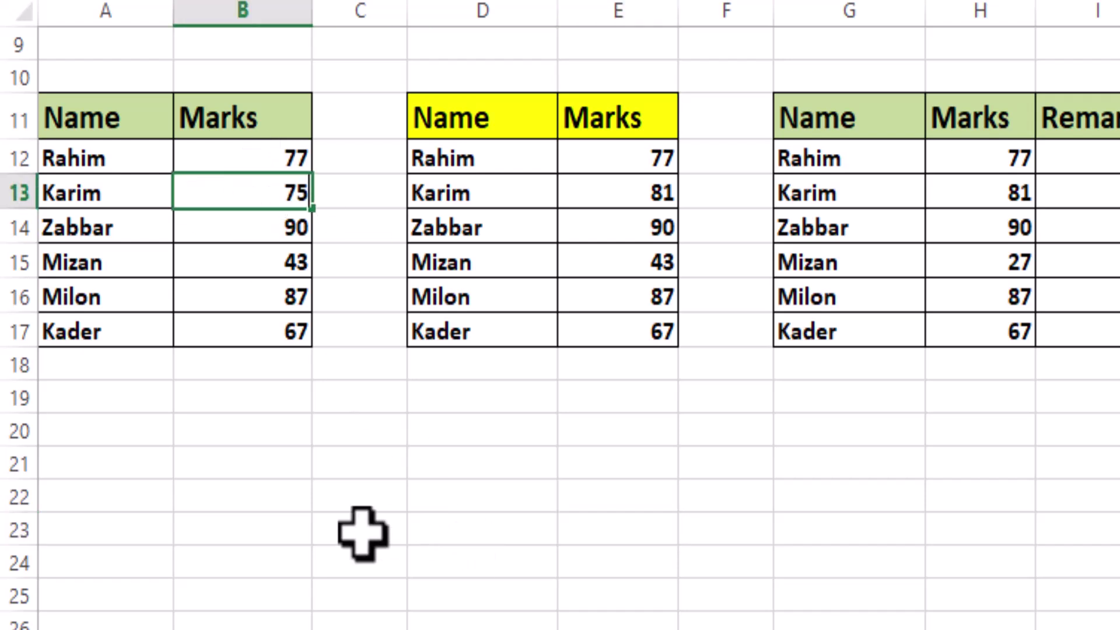
key(Return)
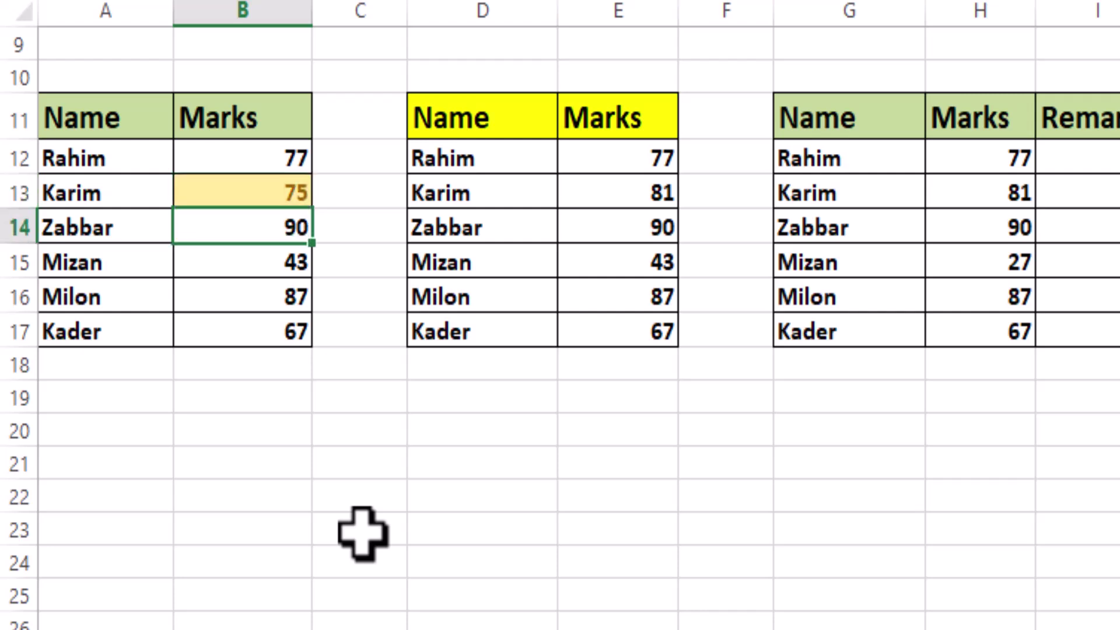
click(353, 543)
click(345, 572)
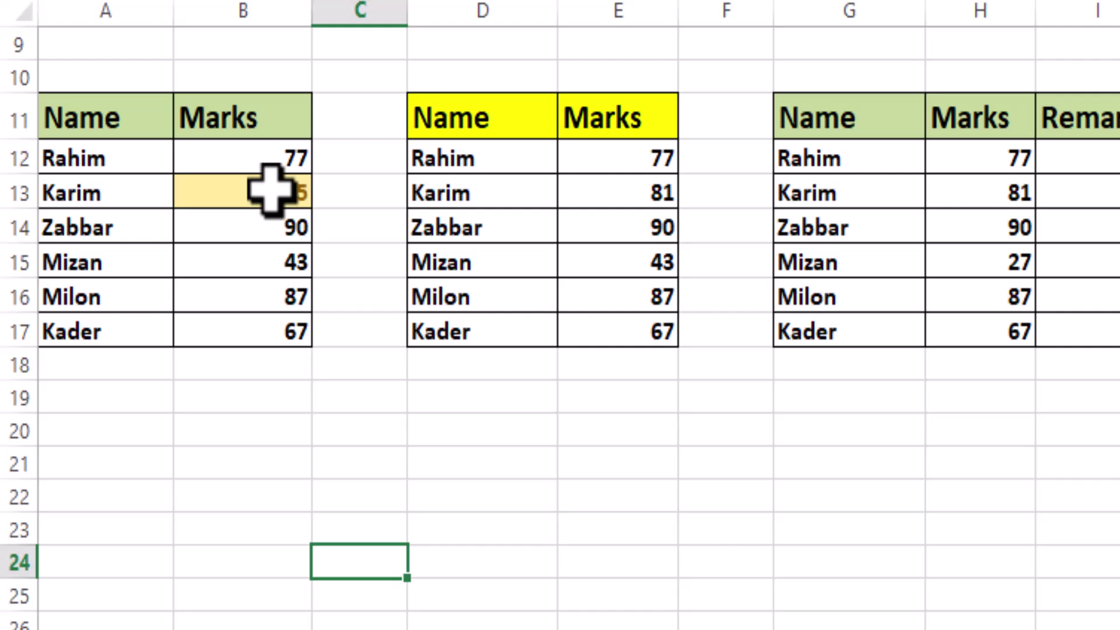
click(265, 262)
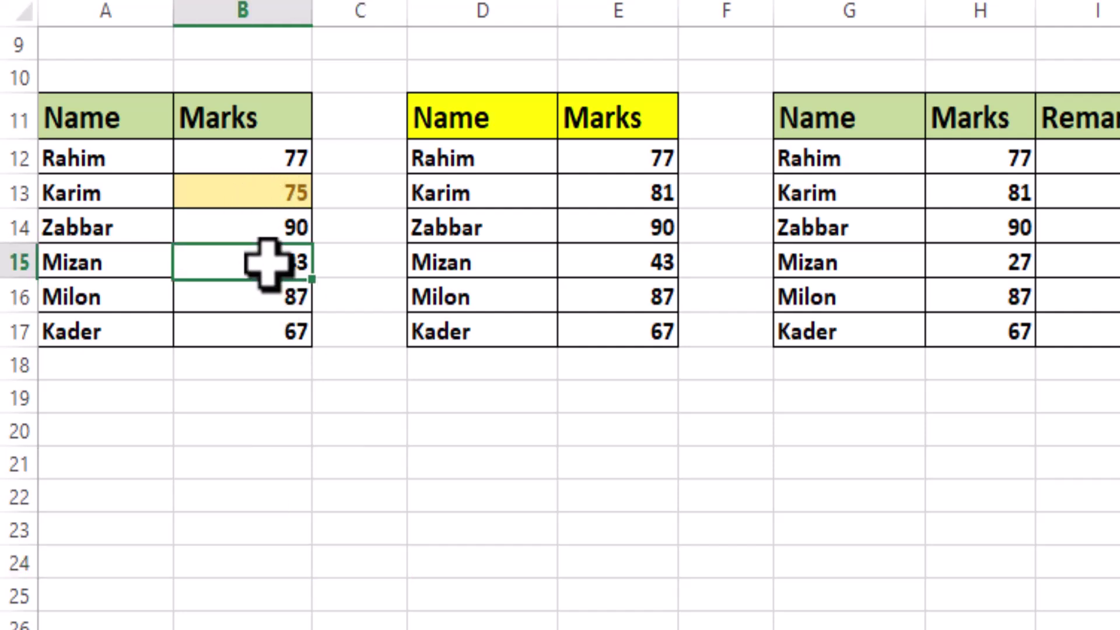
key(Return)
click(374, 509)
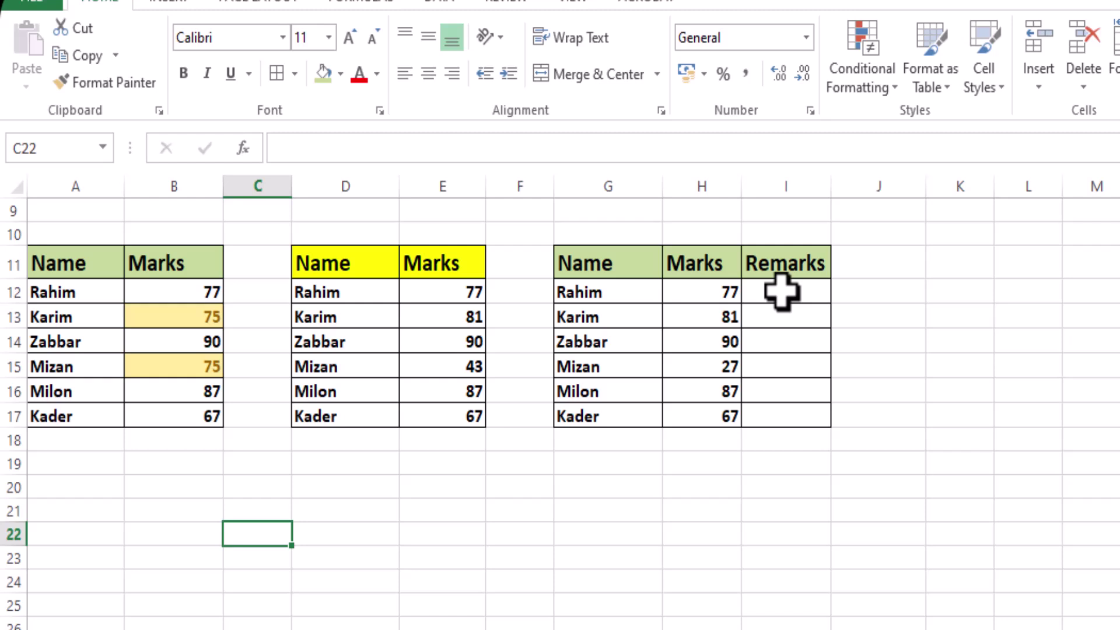
- Highlight the Remarks cells I12:I17 that contain the text F with Light Red Fill with Dark Red Text
mouse_move(779, 291)
mouse_down()
mouse_move(773, 312)
mouse_move(722, 305)
mouse_move(720, 400)
mouse_up()
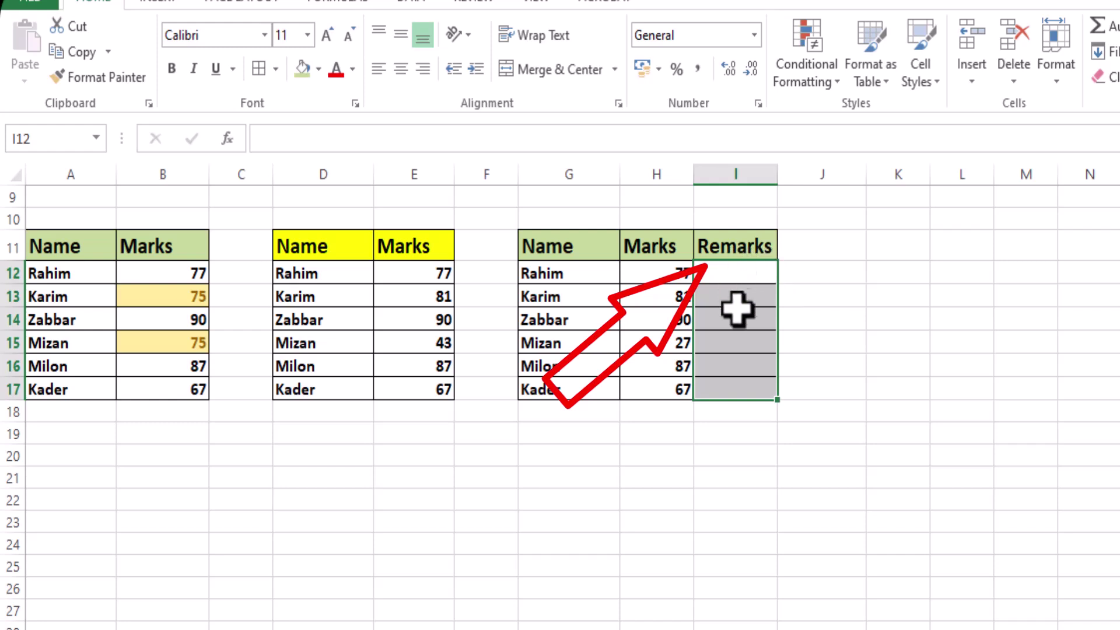
click(812, 58)
mouse_move(796, 125)
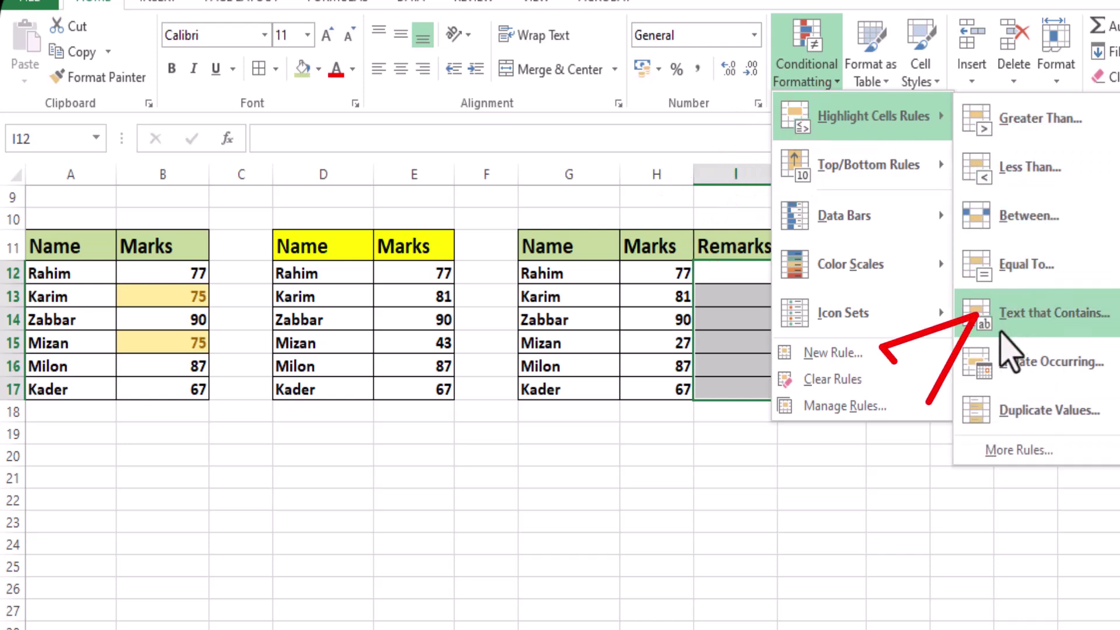
click(1041, 318)
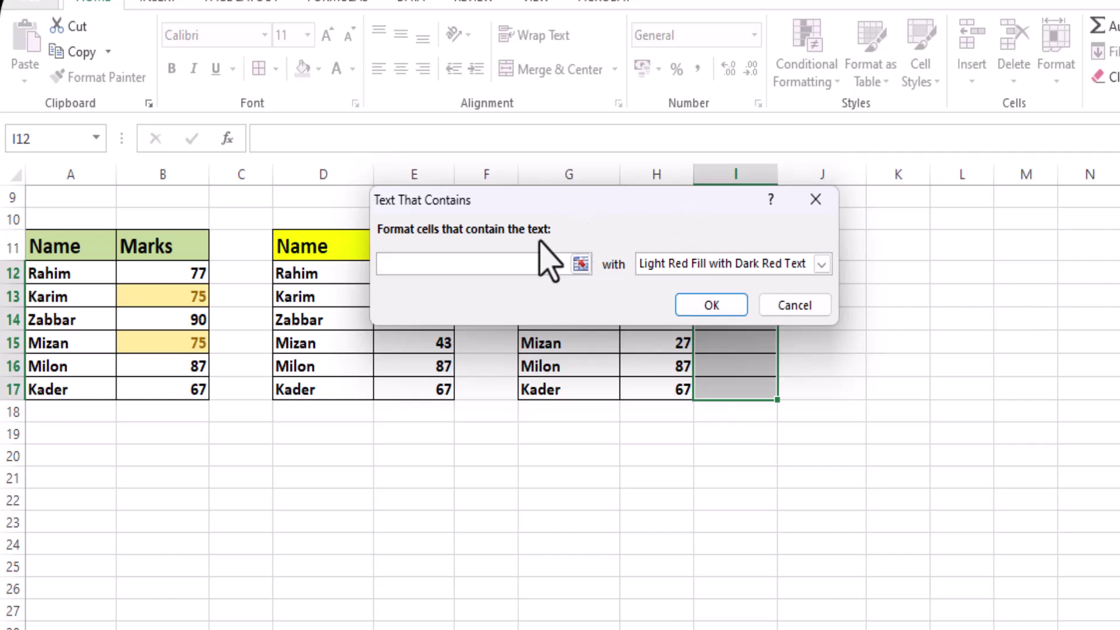
mouse_move(563, 204)
mouse_down()
mouse_move(560, 140)
mouse_move(532, 95)
mouse_up()
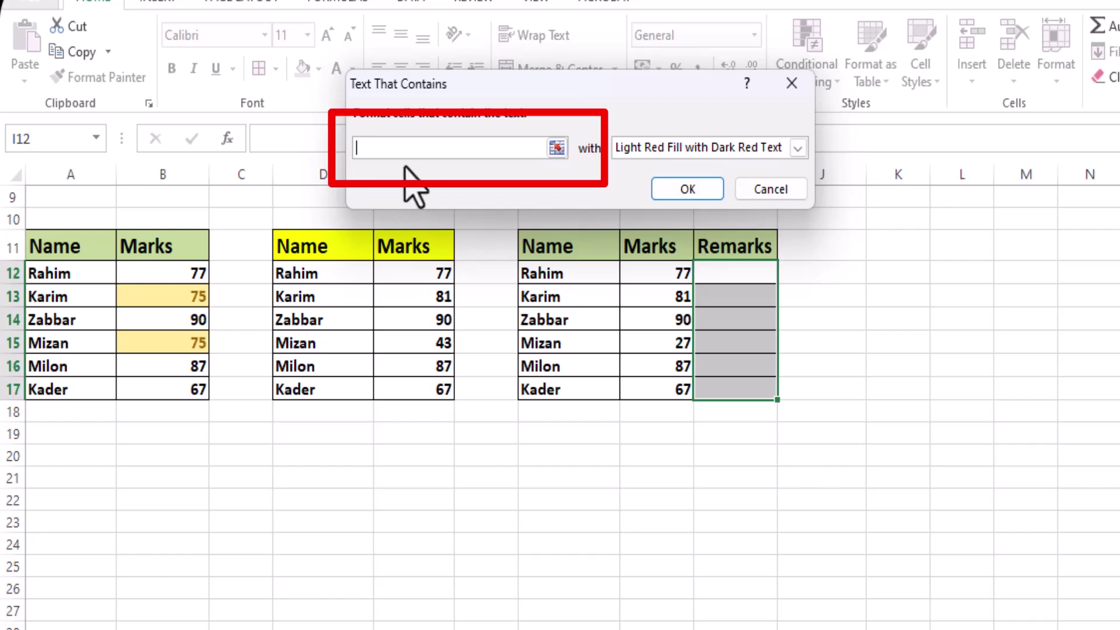
text(F)
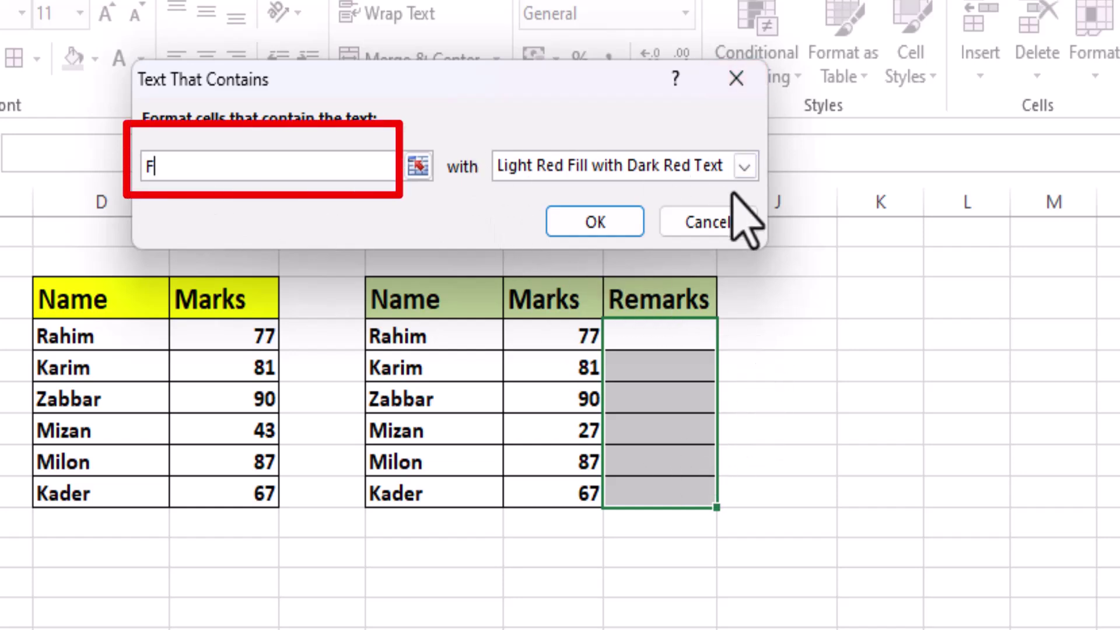
click(745, 169)
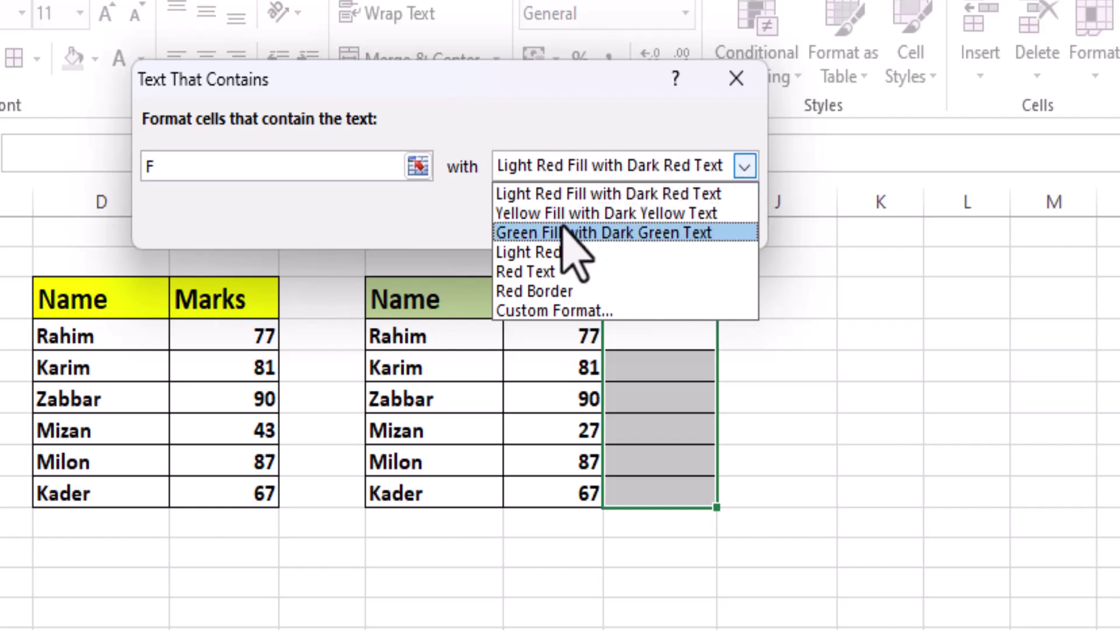
click(551, 194)
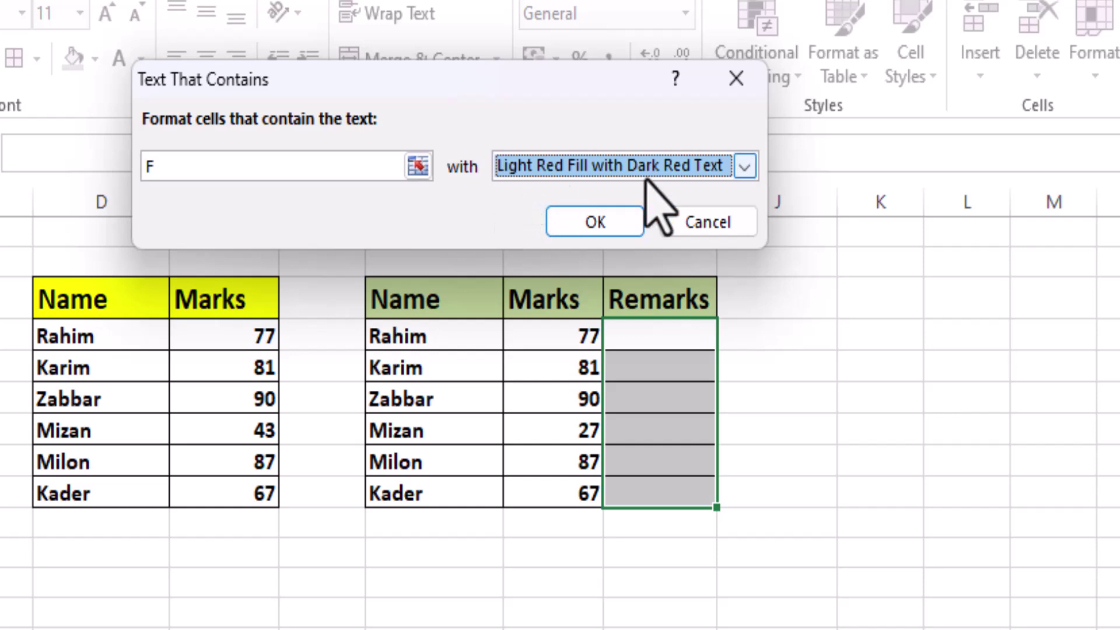
click(589, 223)
click(884, 464)
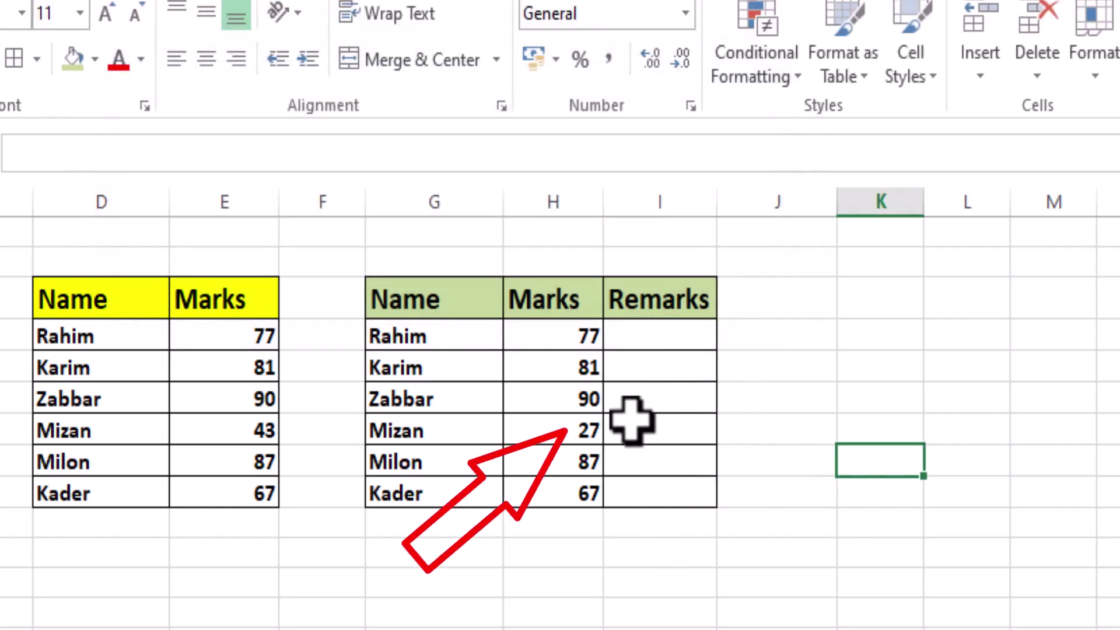
- Enter the remark F in I15, beside the mark of 27, to test the text rule
click(631, 424)
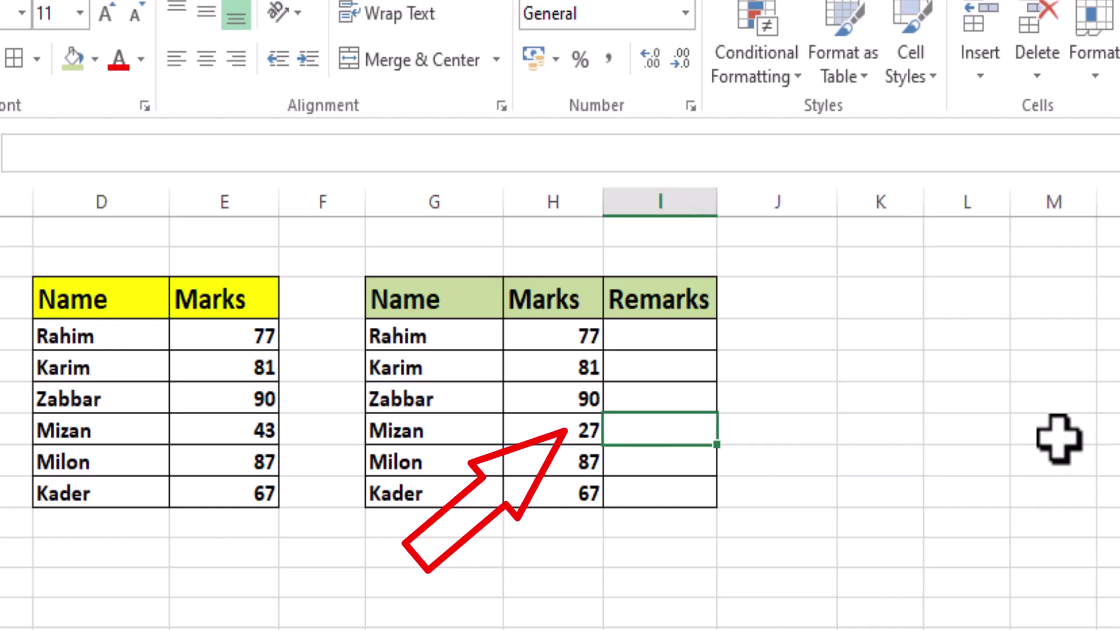
text(F)
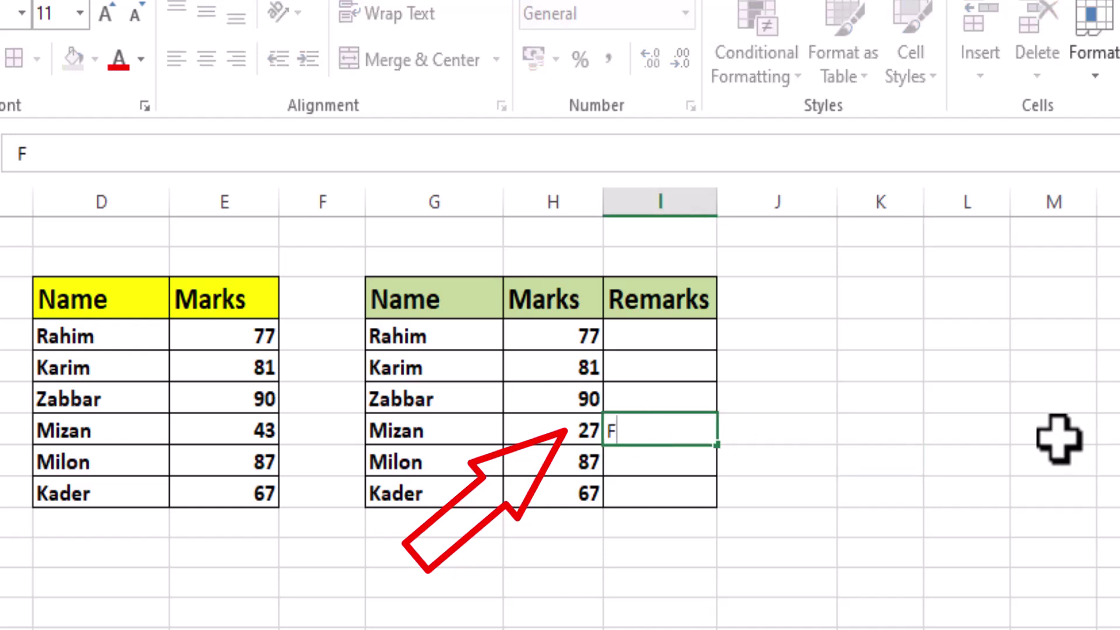
key(Return)
click(678, 551)
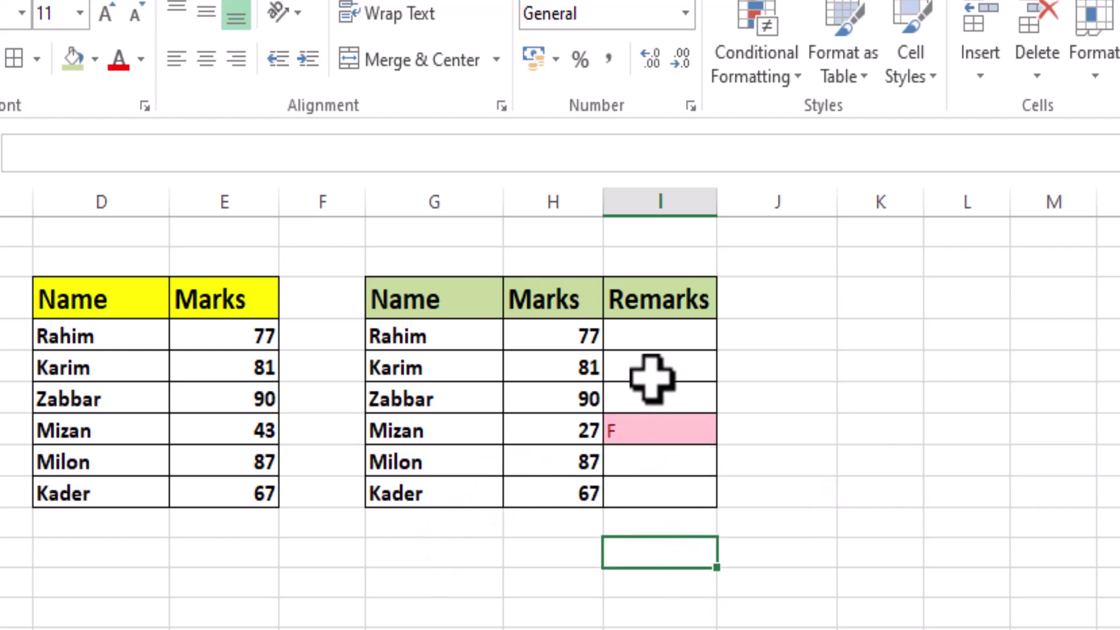
- Set the mark in H13 to 30 and enter the remark F beside it in I13
click(595, 367)
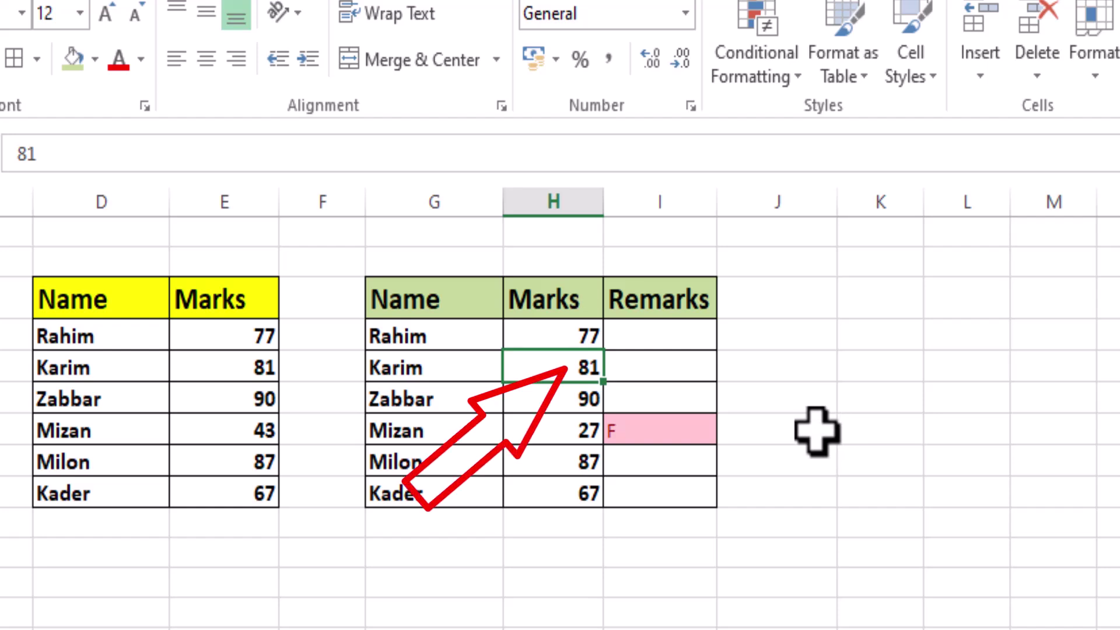
text(30)
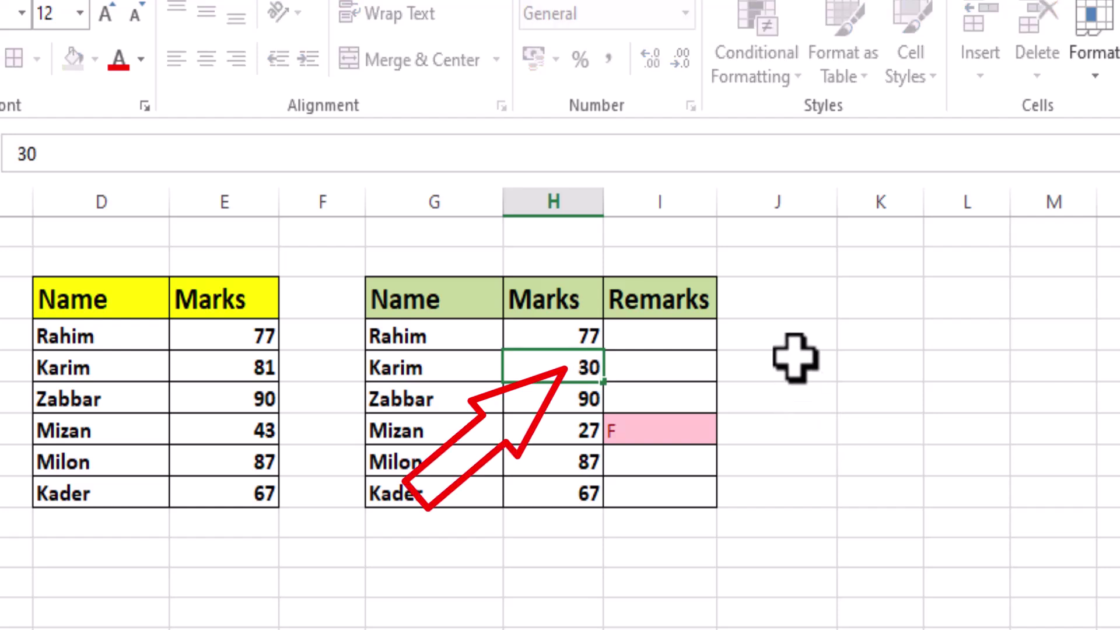
click(773, 367)
click(682, 368)
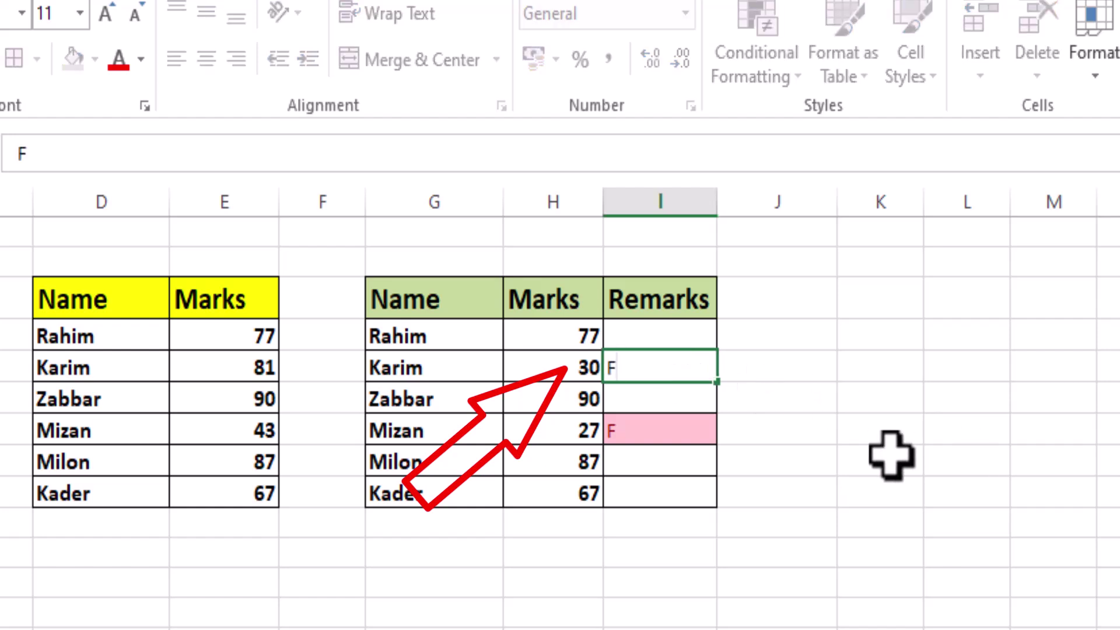
click(875, 459)
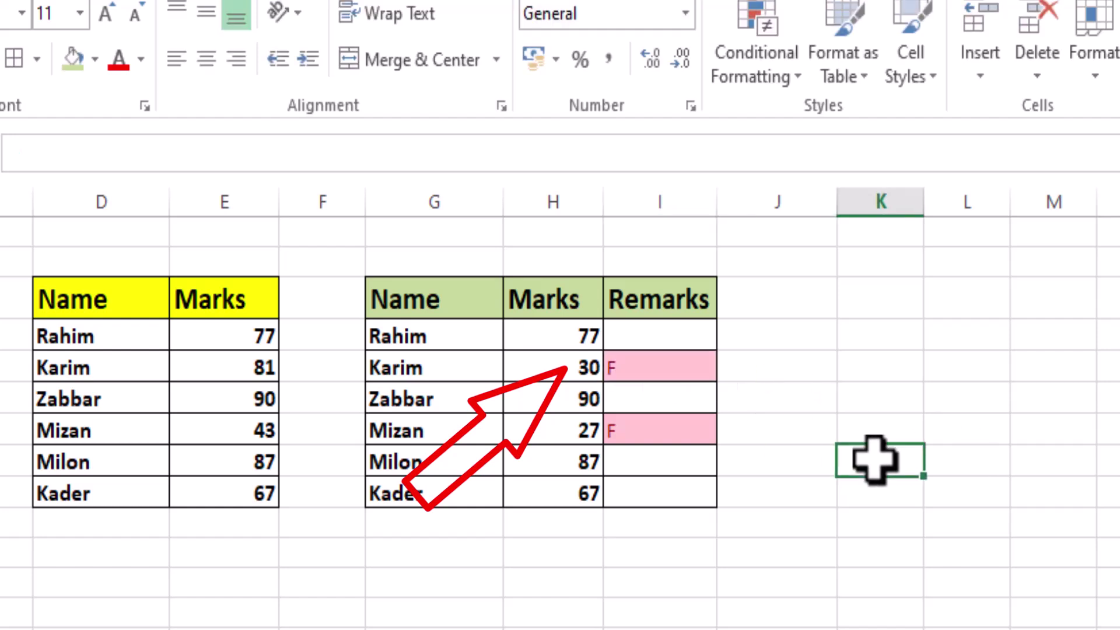
- Enter the remark P in I17 to test the text rule with non-matching text
click(626, 493)
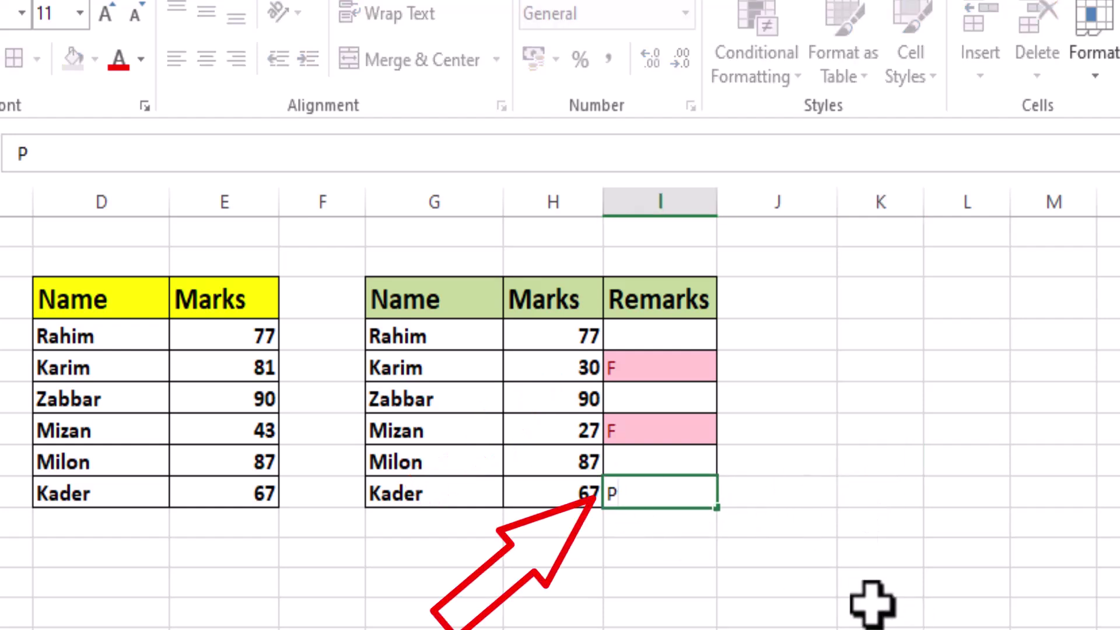
click(808, 517)
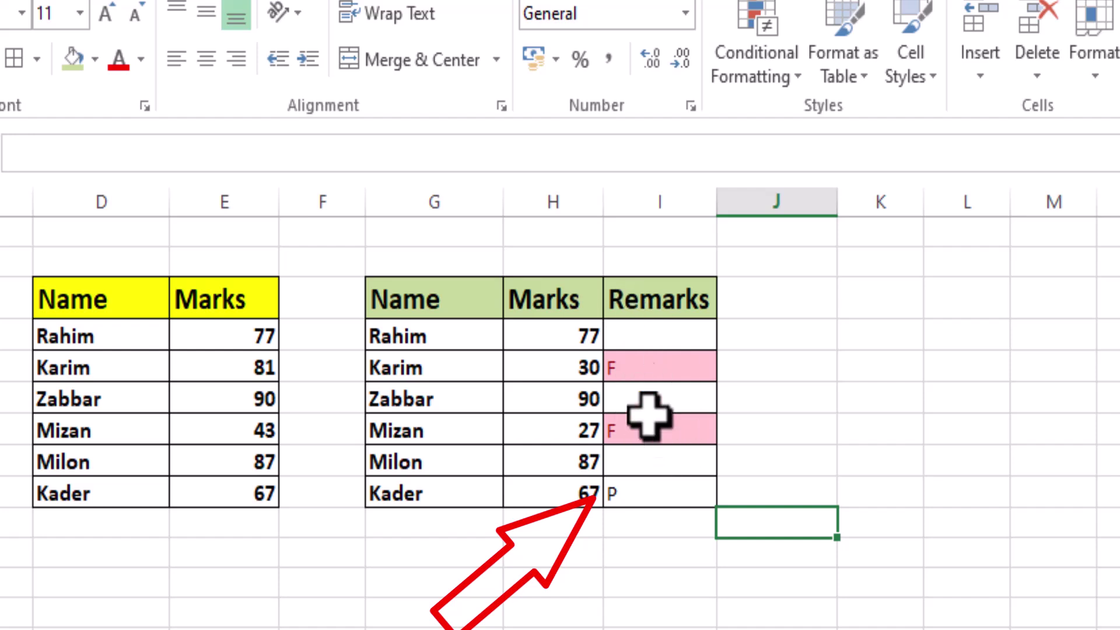
click(643, 495)
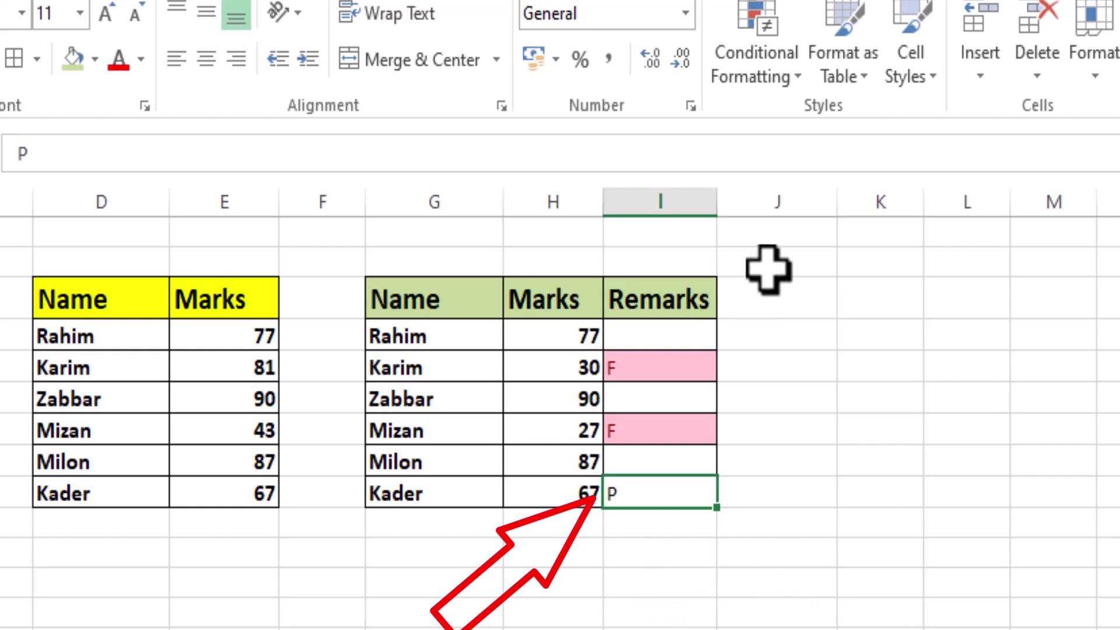
click(752, 71)
mouse_move(810, 132)
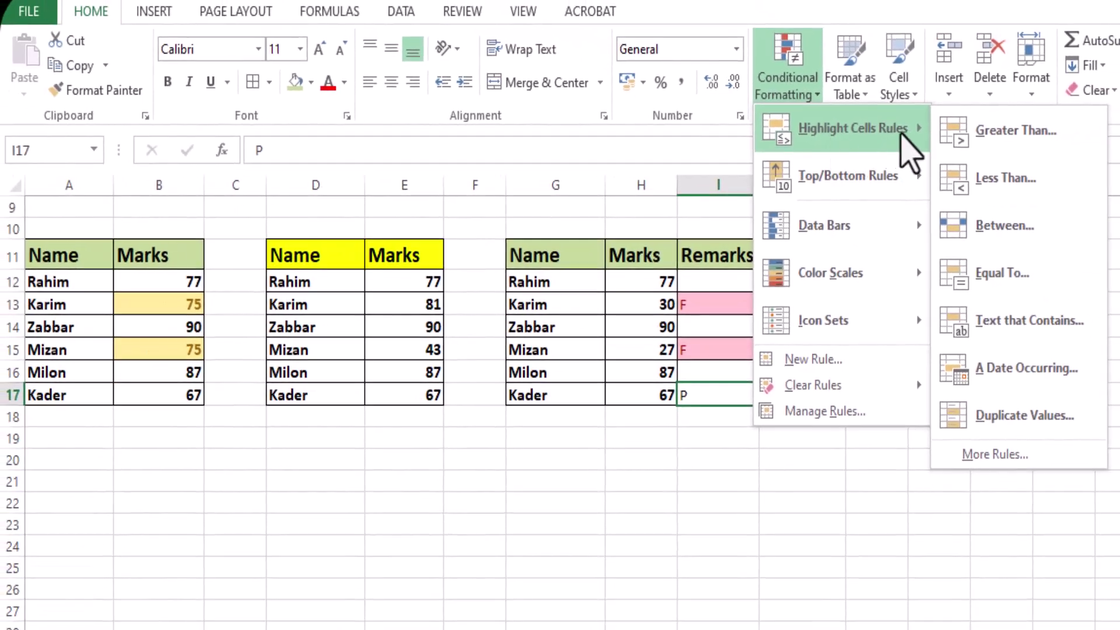
click(509, 461)
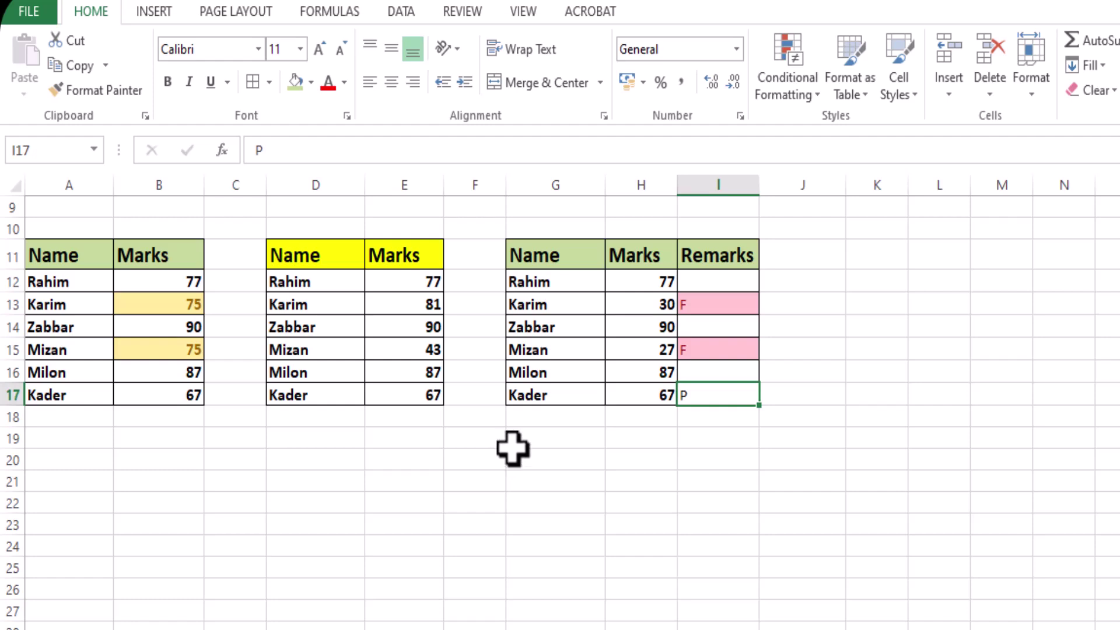
scroll(510, 448, up, 3)
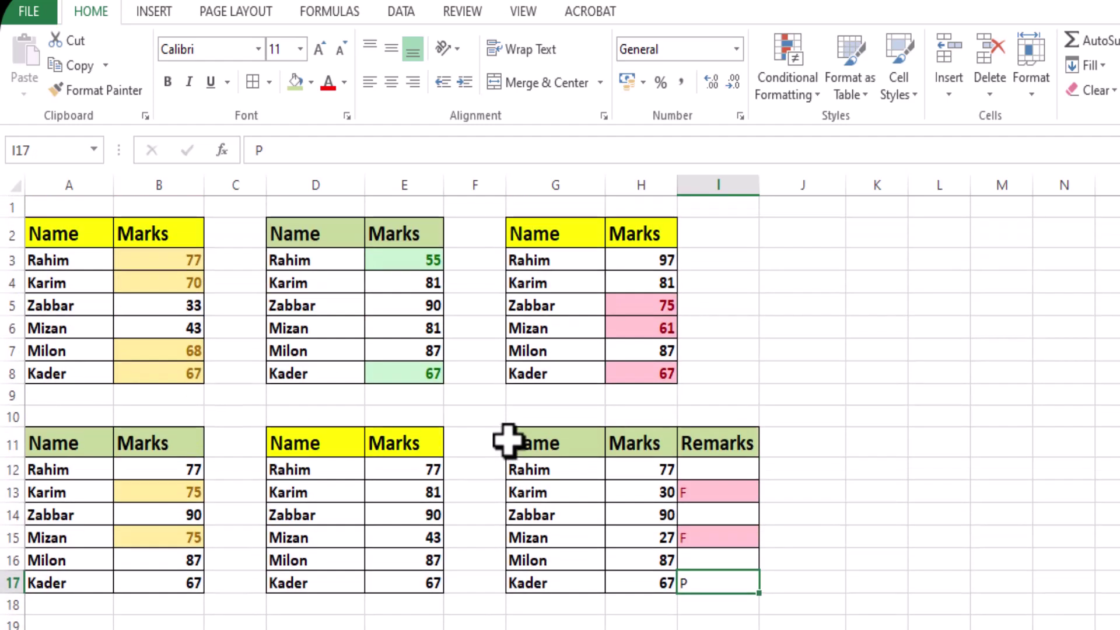